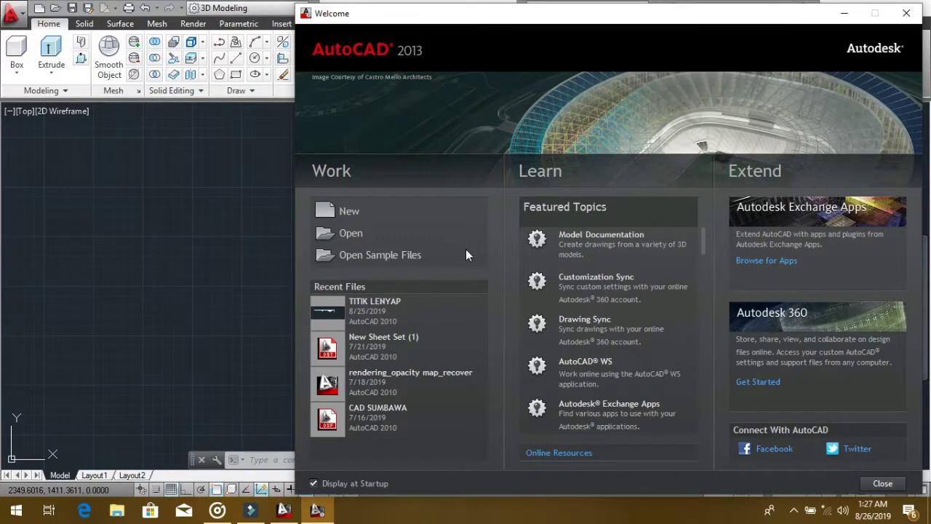
Dismiss the welcome window and start a new drawing to reach the template selection
left_click(908, 19)
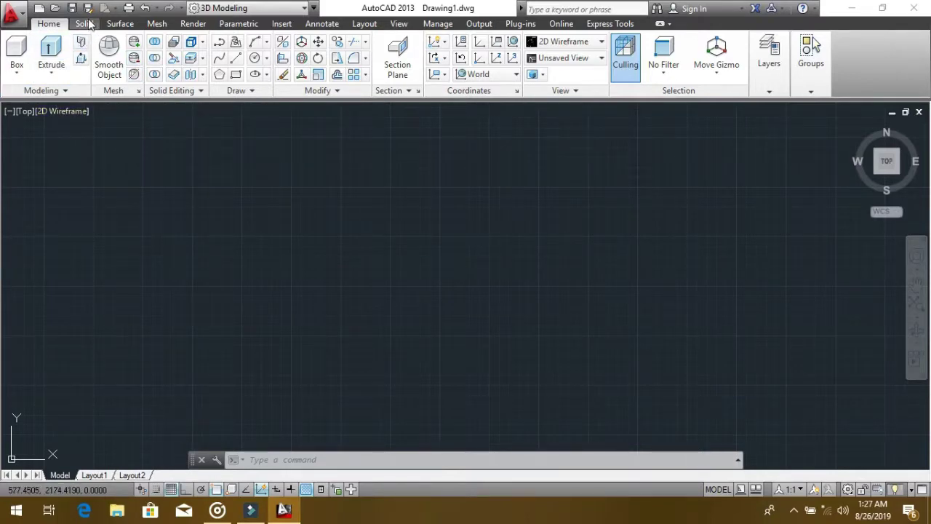
left_click(45, 13)
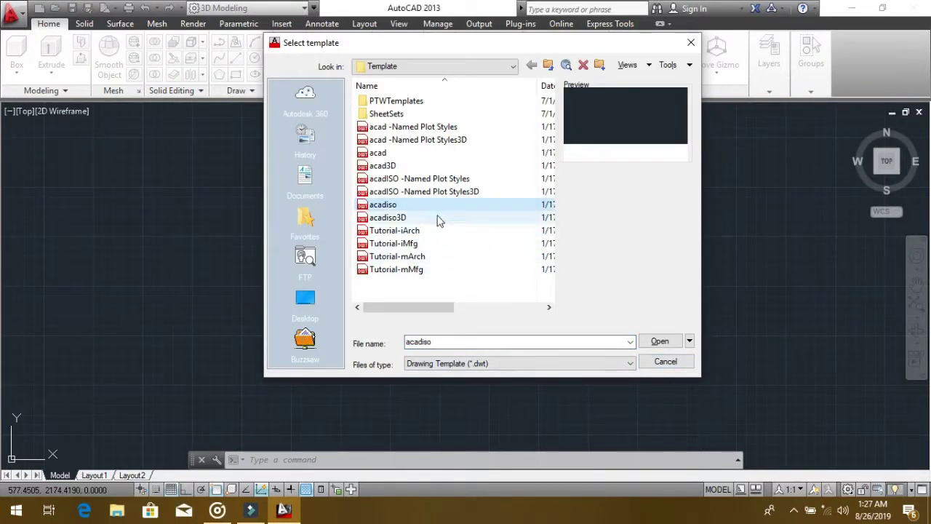
Preview the available drawing templates one by one, from acad -Named Plot Styles through Tutorial-mMfg, and return to acadiso3D
left_click(410, 127)
left_click(433, 140)
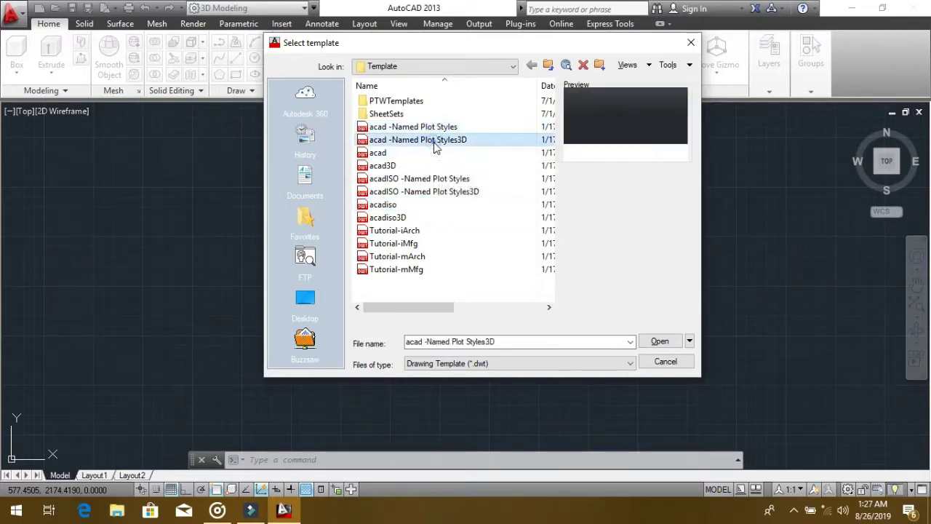
left_click(429, 153)
left_click(427, 165)
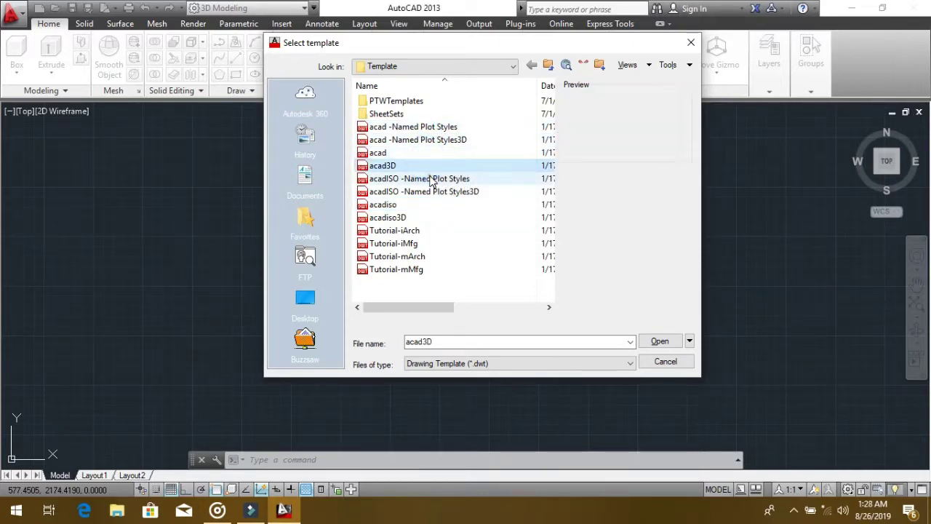
left_click(429, 179)
left_click(429, 191)
left_click(428, 205)
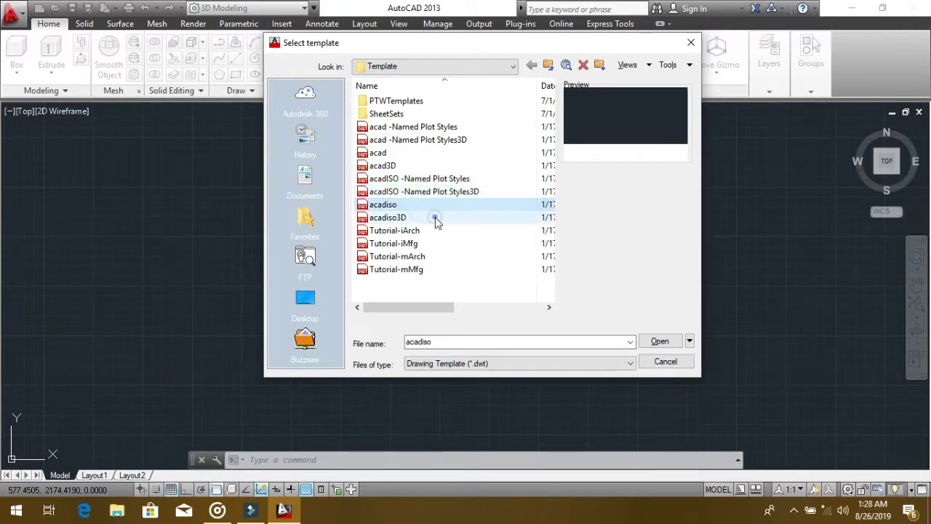
left_click(436, 218)
left_click(437, 231)
left_click(439, 244)
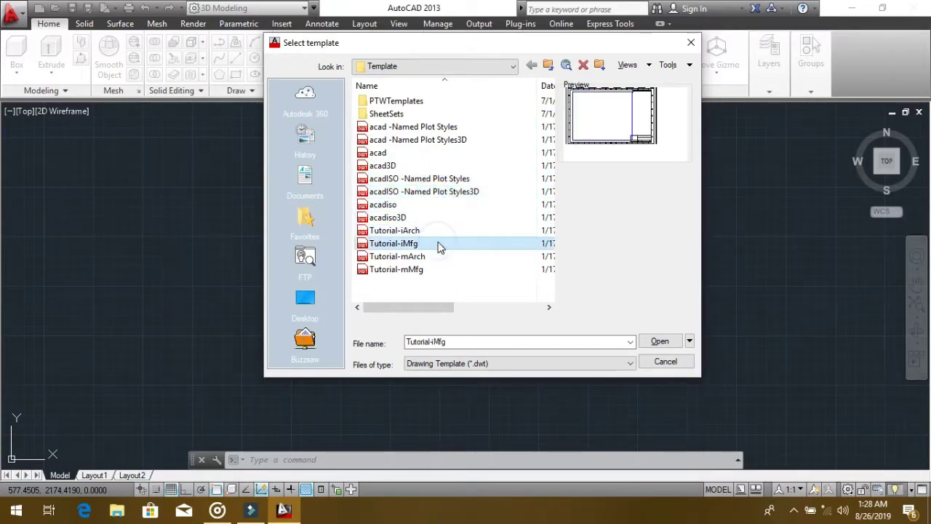
left_click(436, 258)
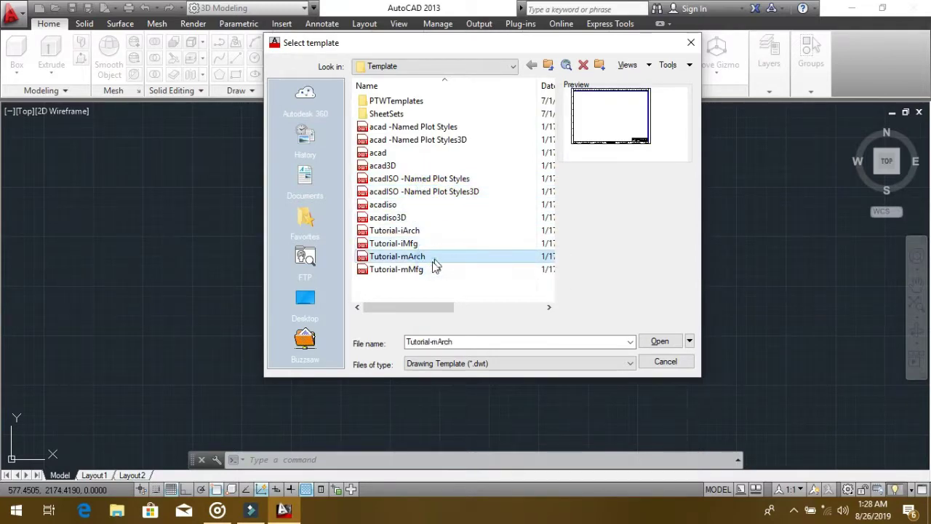
left_click(429, 270)
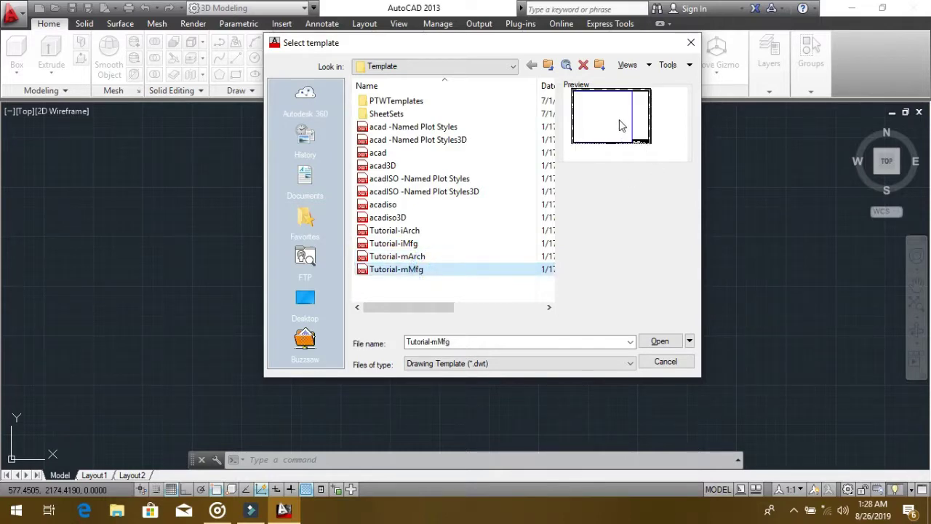
left_click(427, 221)
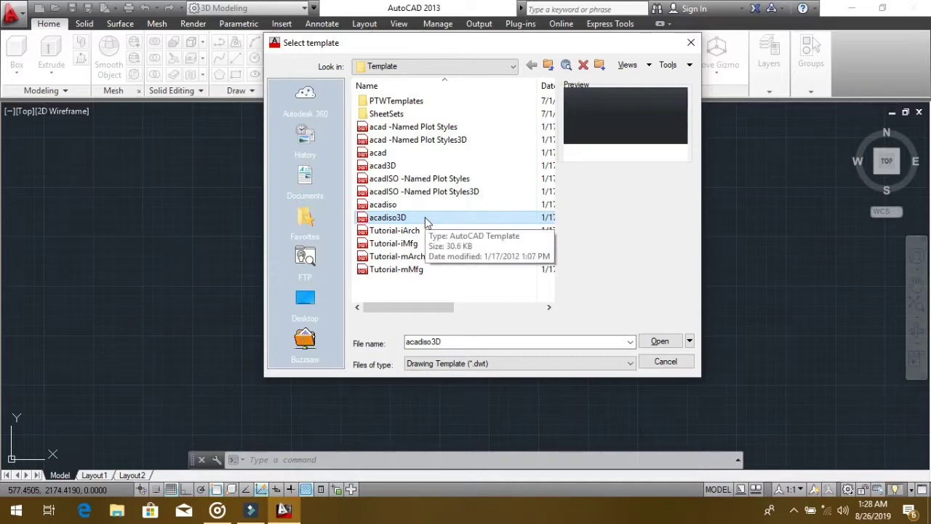
Create the new drawing with no template in metric units and turn on the grid display
left_click(689, 341)
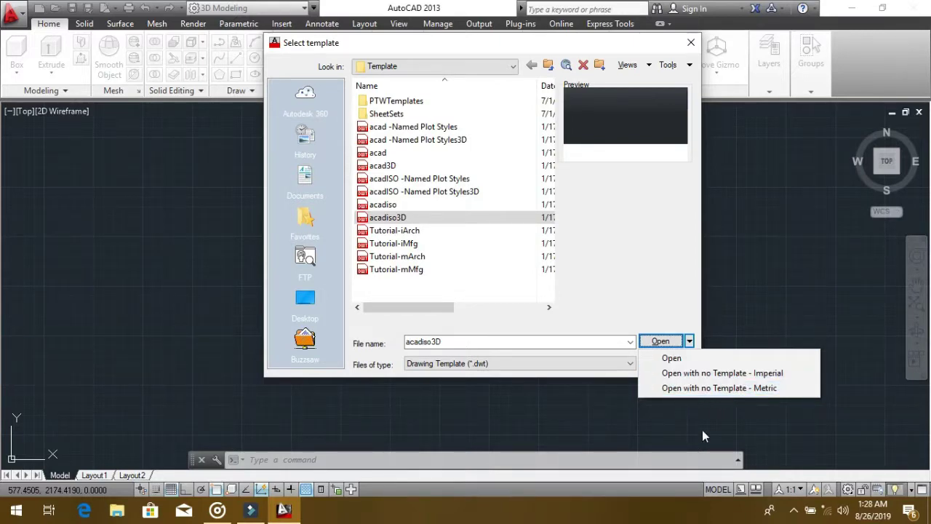
left_click(715, 389)
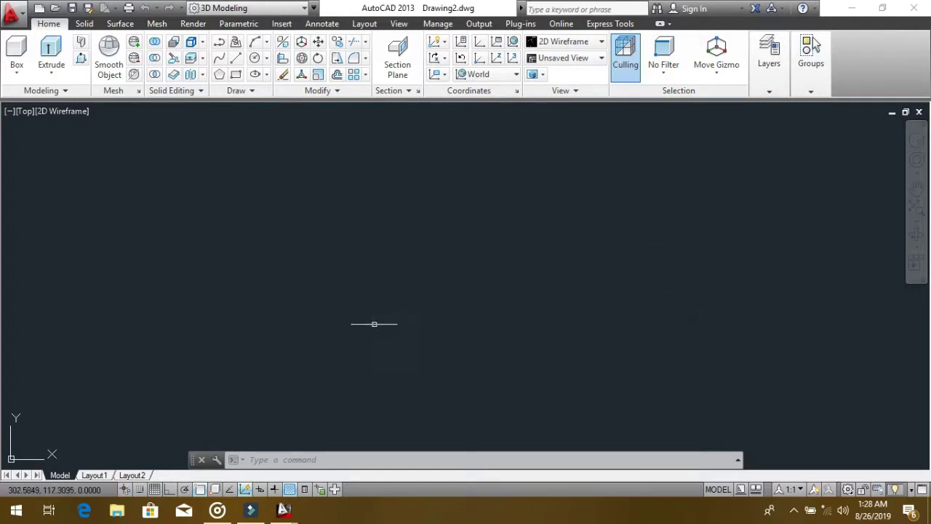
left_click(154, 488)
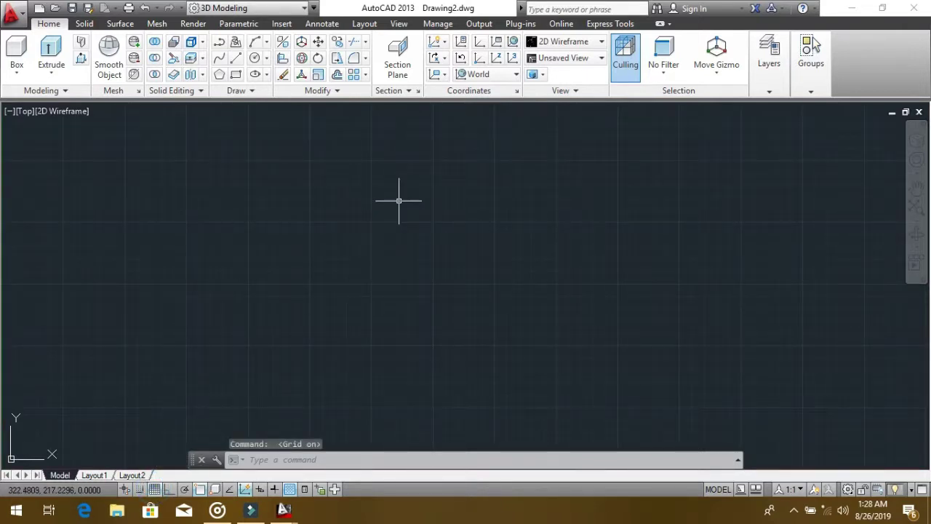
In the user preferences, set the insertion scale's source content units and target drawing units to Meters and apply the options
type("op")
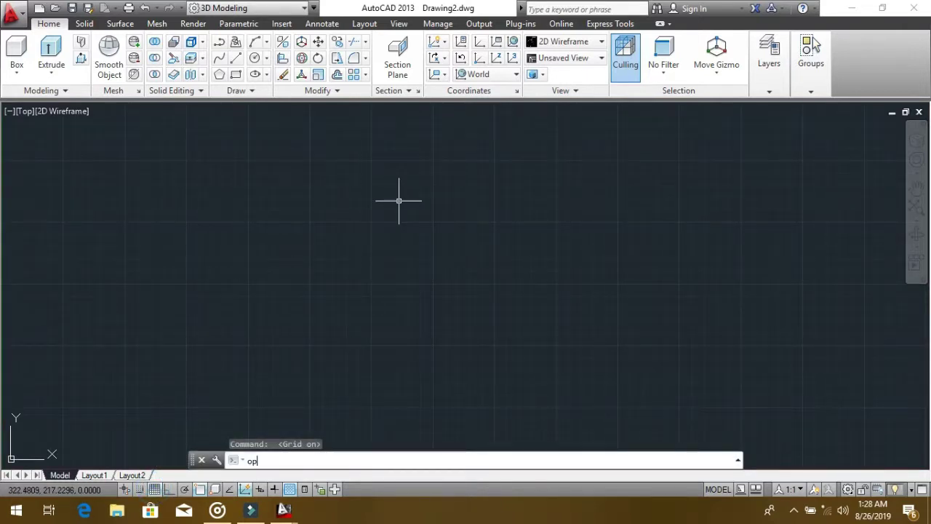
key("F7")
key("Return")
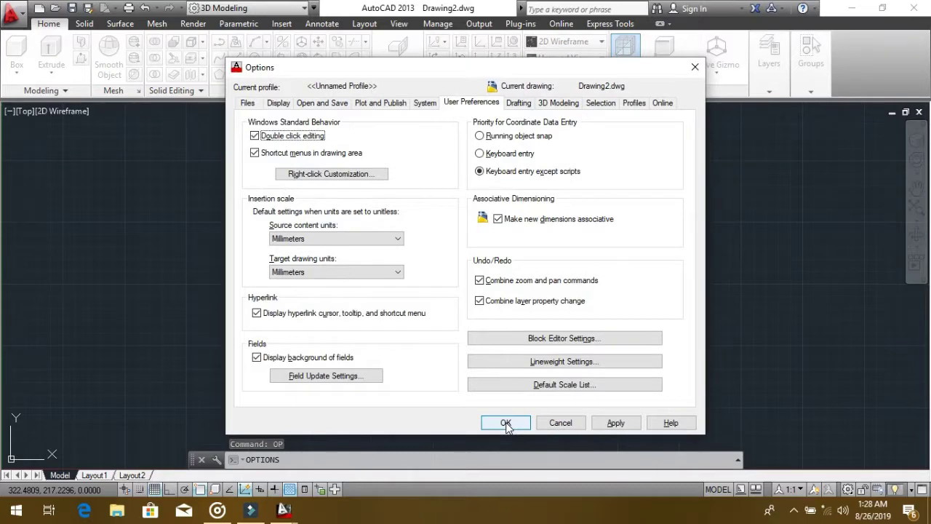
left_click(326, 240)
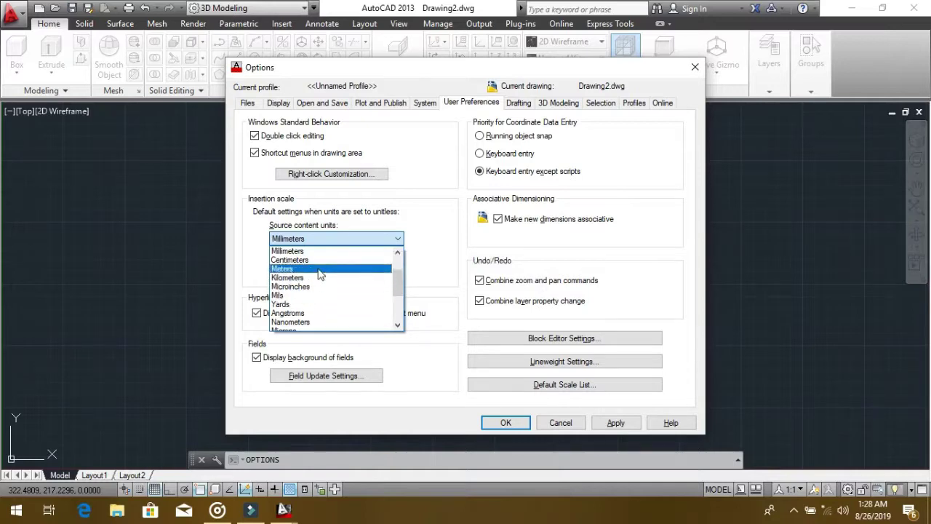
left_click(320, 269)
left_click(334, 275)
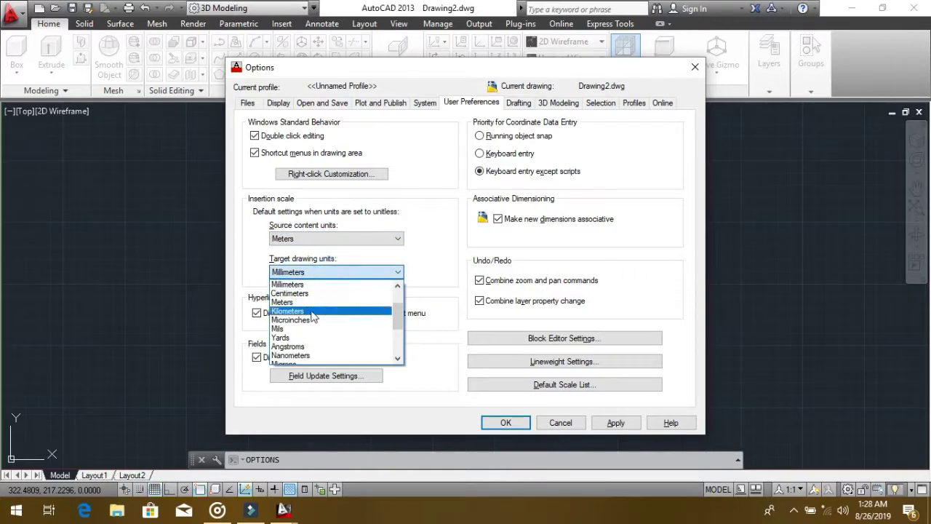
left_click(320, 302)
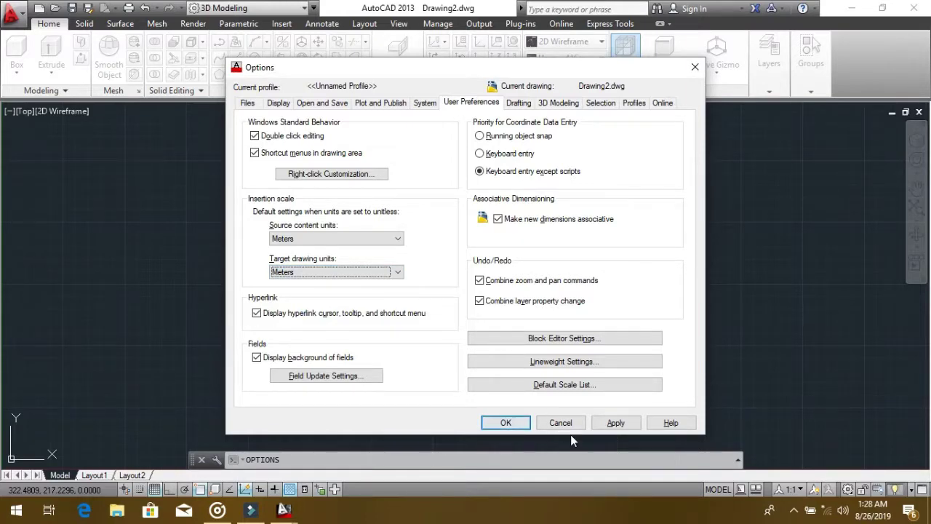
left_click(615, 429)
left_click(521, 424)
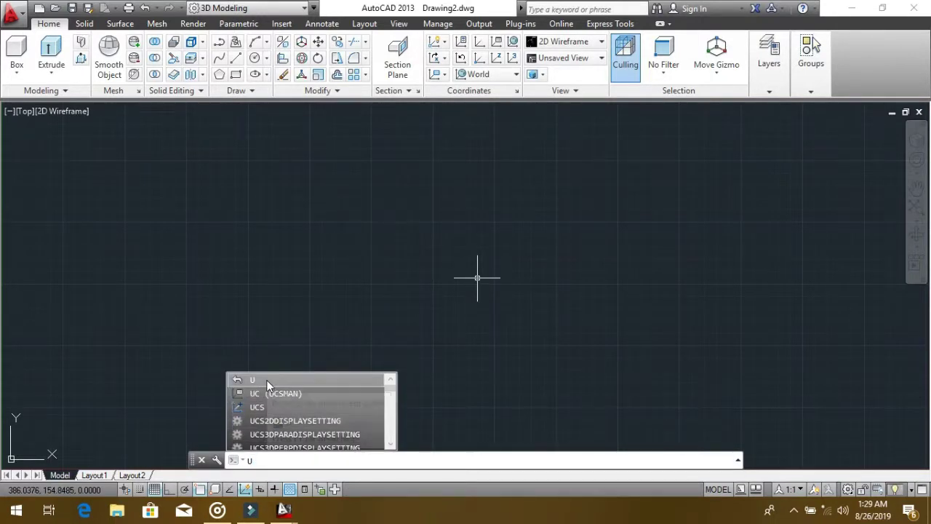
Set the drawing units to an insertion scale of Meters and a length precision of 0.00
type("n")
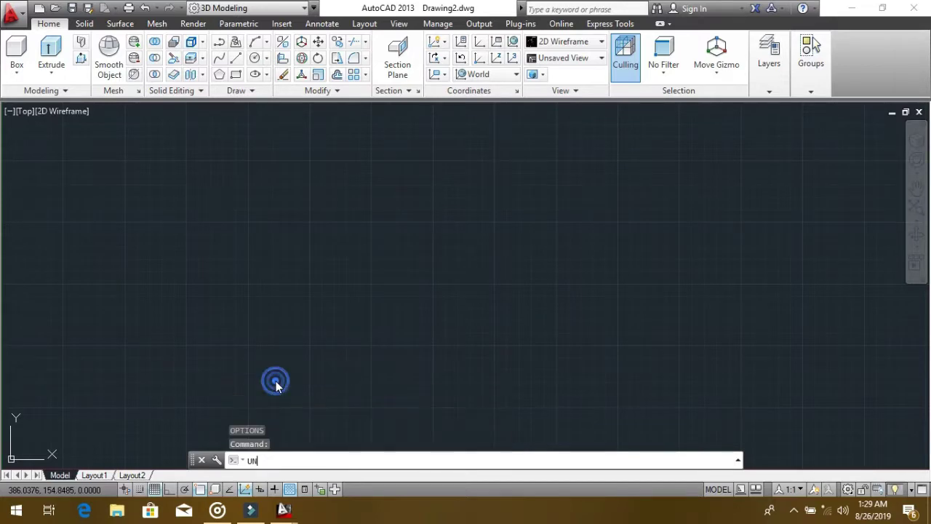
key("Return")
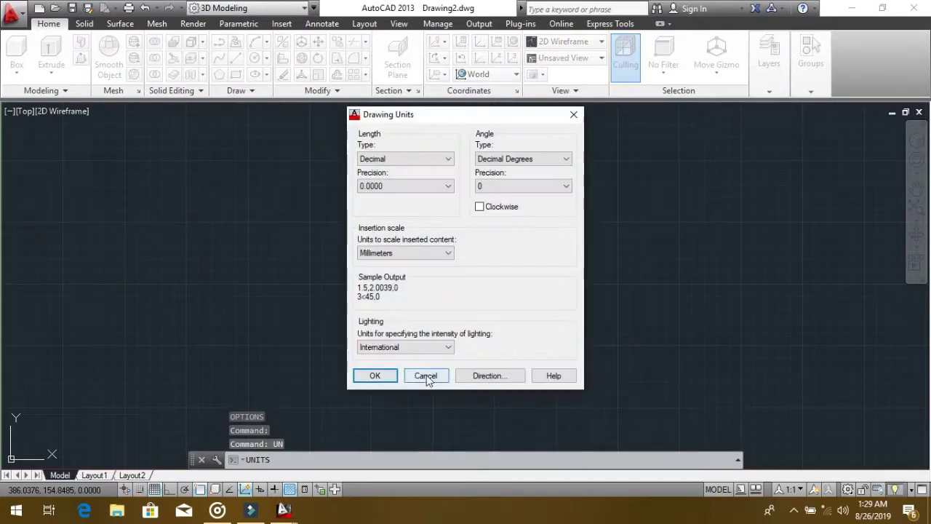
left_click(448, 254)
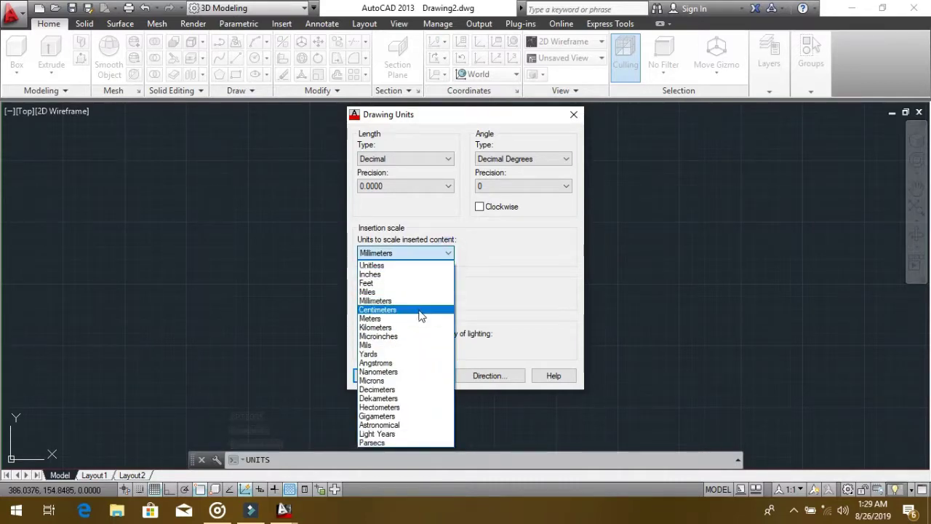
left_click(421, 318)
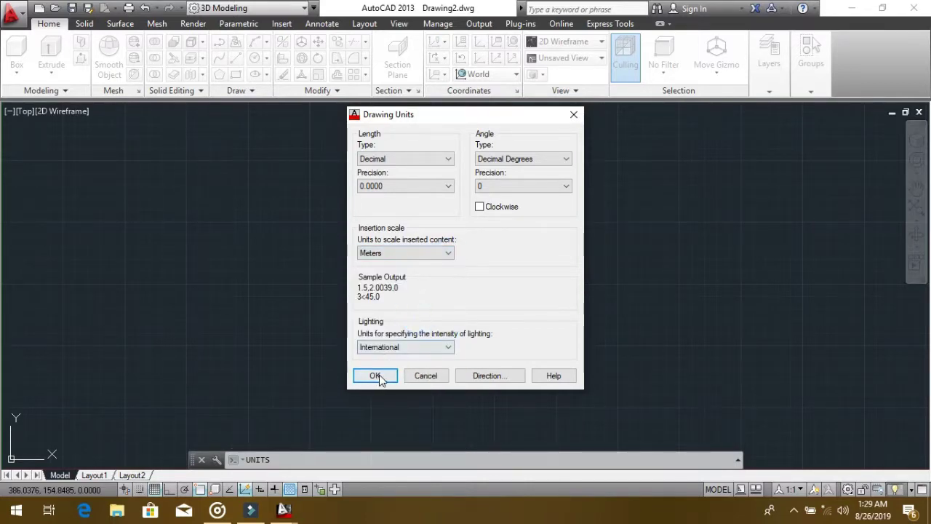
left_click(448, 186)
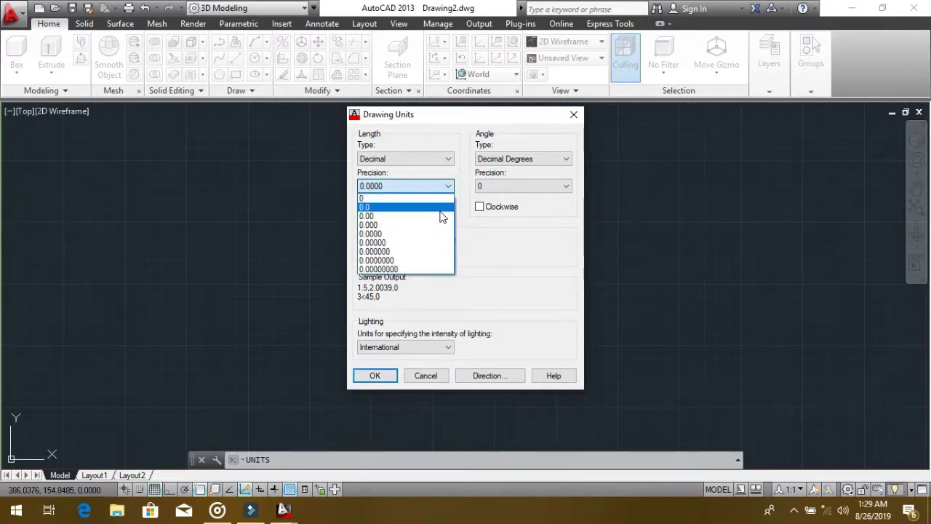
left_click(441, 216)
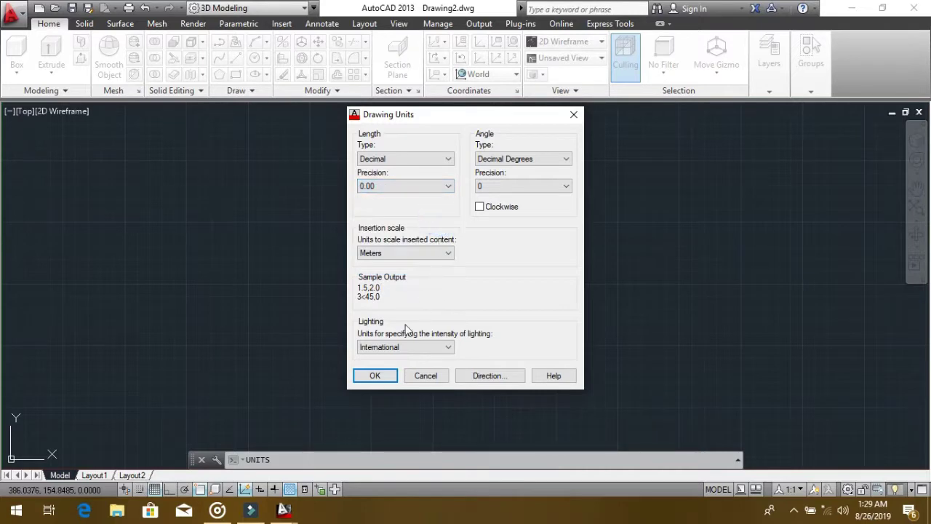
left_click(375, 375)
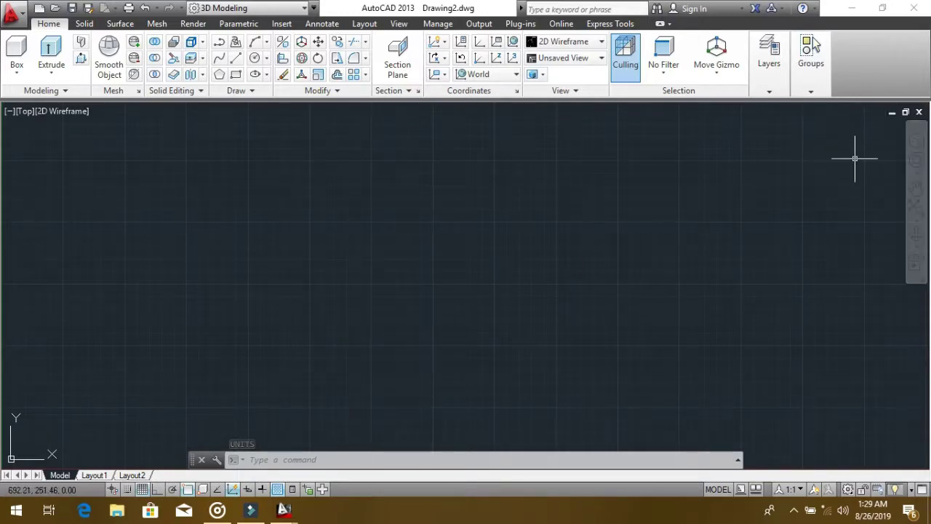
Turn on the ViewCube in the drawing viewport
left_click(9, 112)
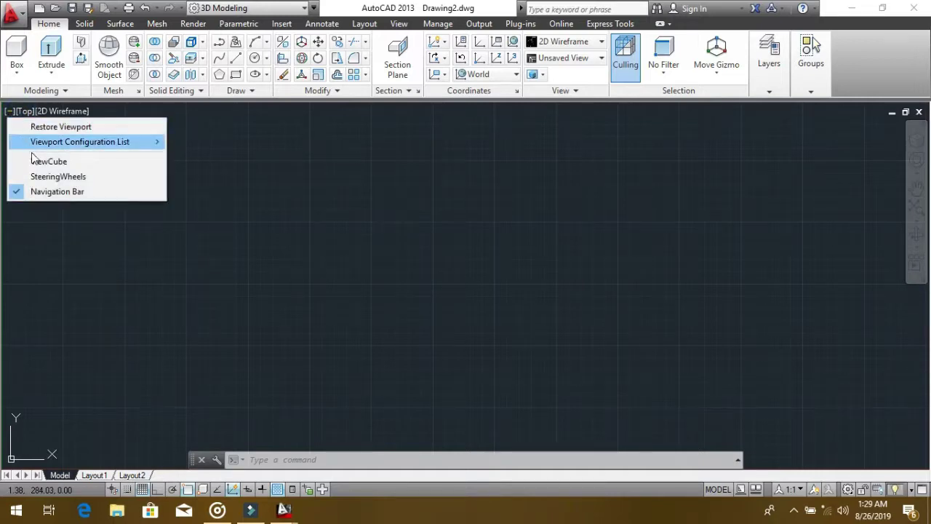
left_click(35, 160)
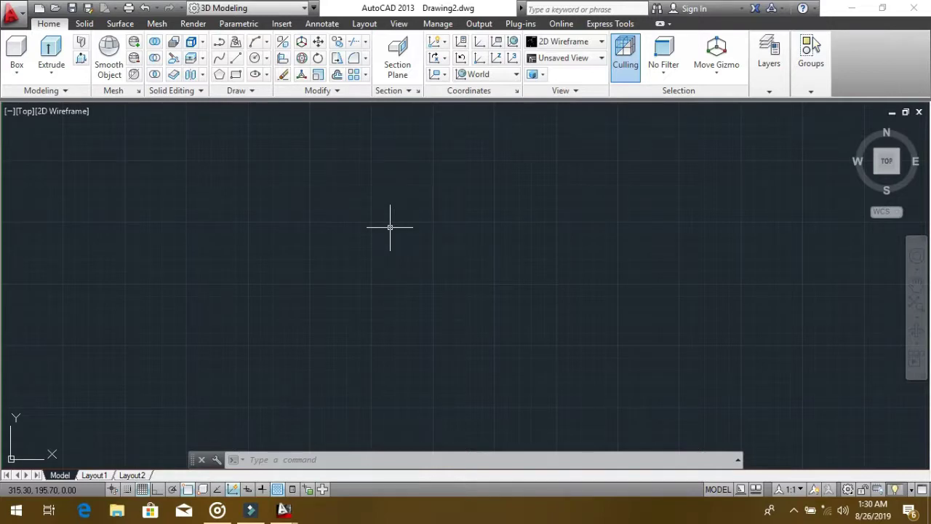
With Ortho on, draw a horizontal line 12 units to the right and a connected vertical line 8 units downward
type("l")
key("Return")
key("Return")
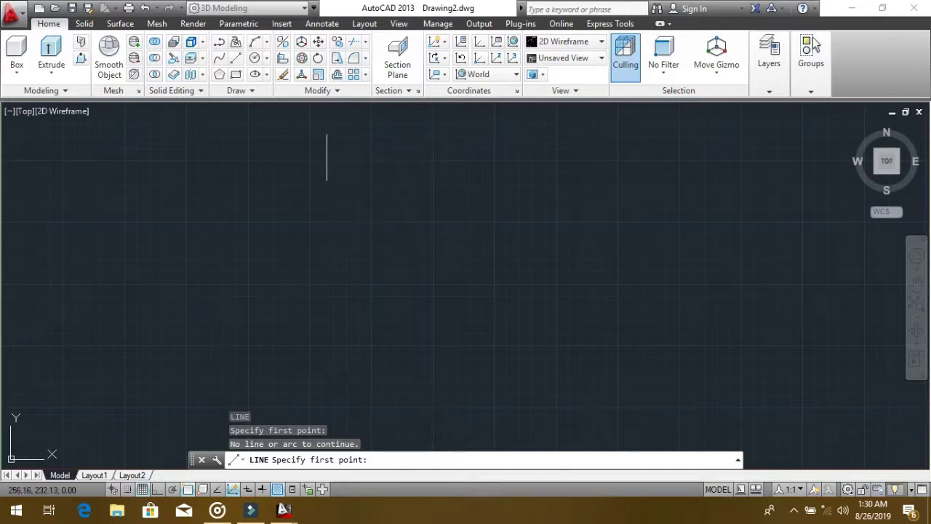
left_click(265, 189)
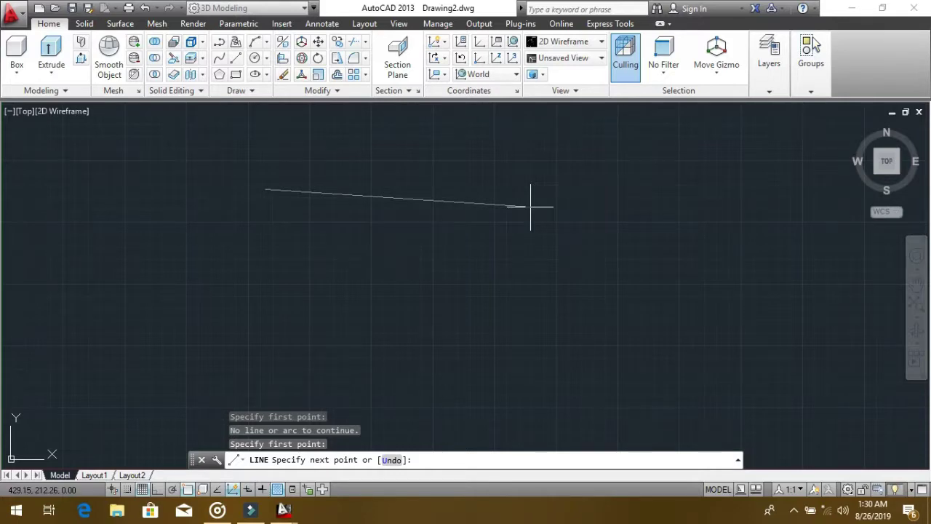
key("F8")
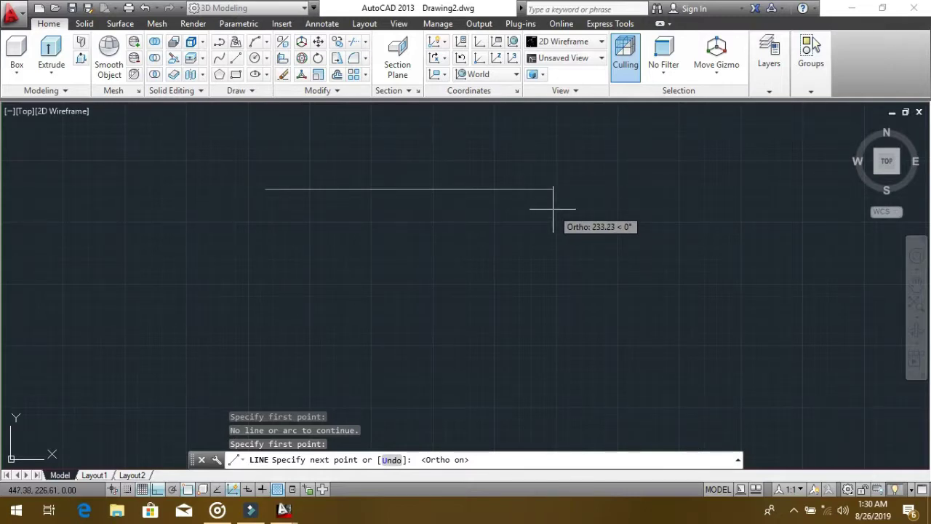
type("12")
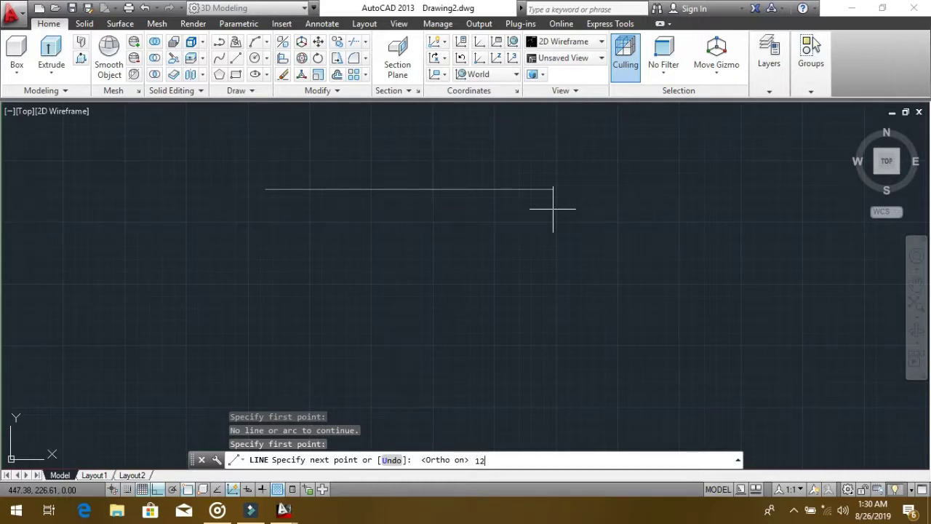
key("Return")
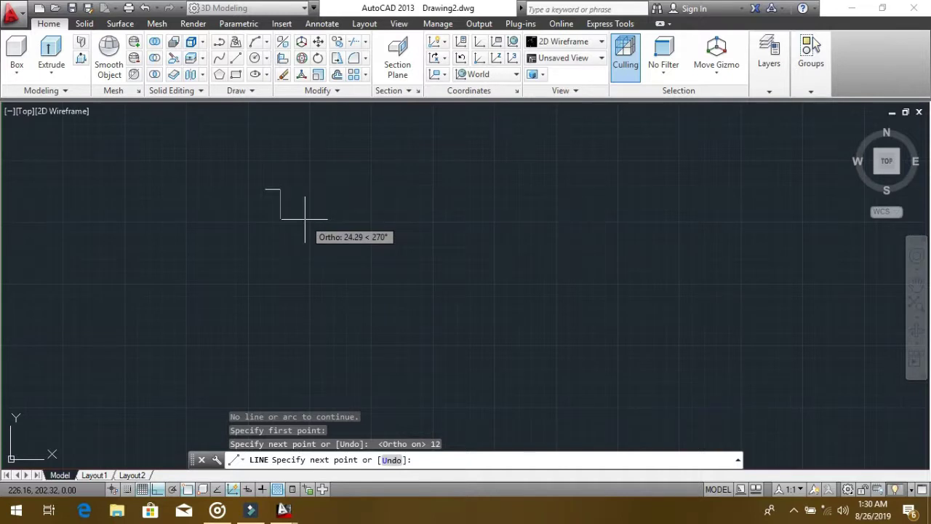
type("8")
key("Return")
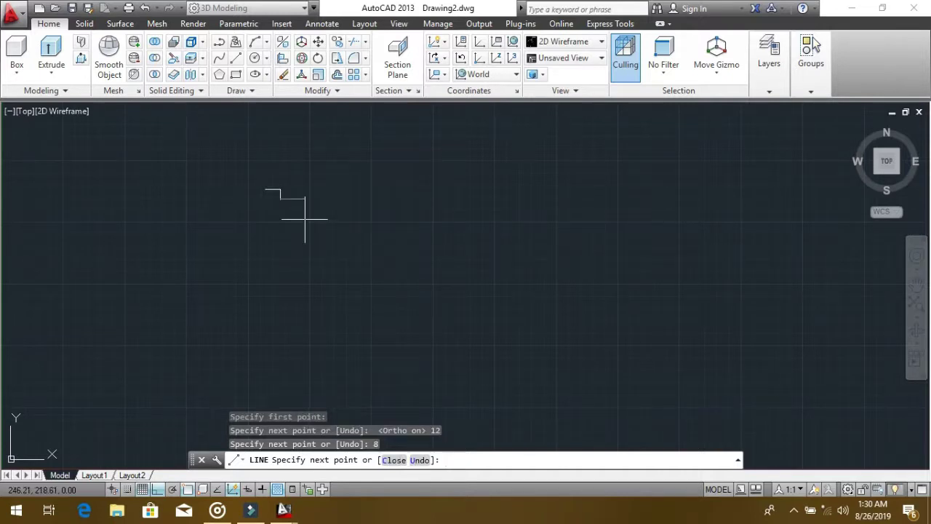
key("Escape")
Add a linear dimension to the horizontal line, placing the dimension line above it
scroll(235, 175, "up", 5)
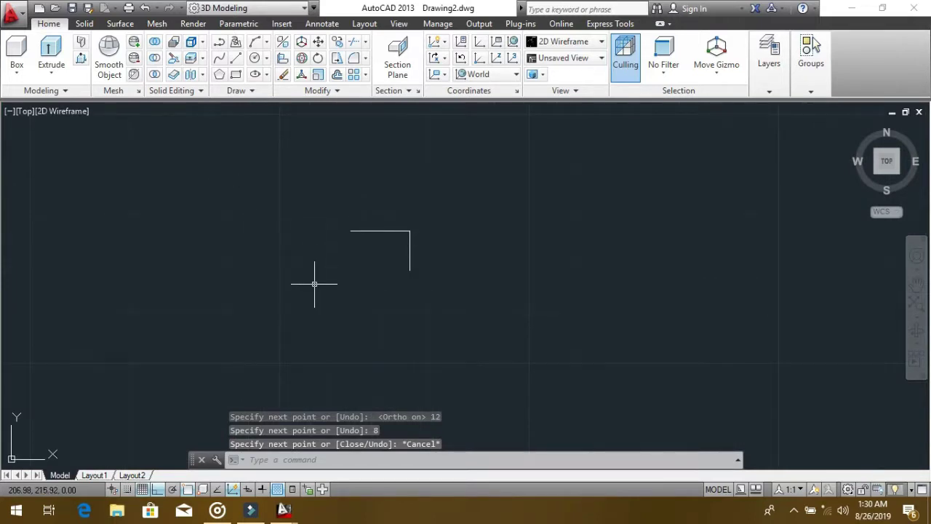
type("D")
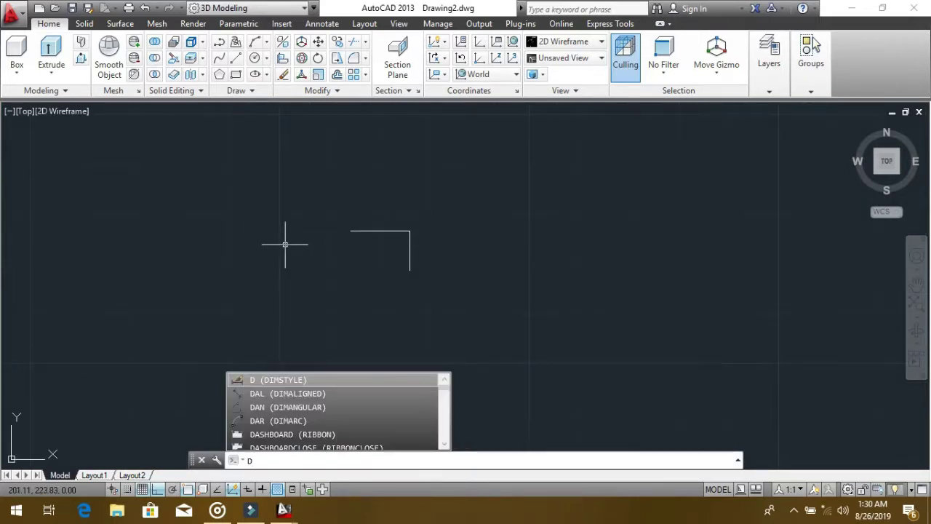
type("IMLI")
key("Return")
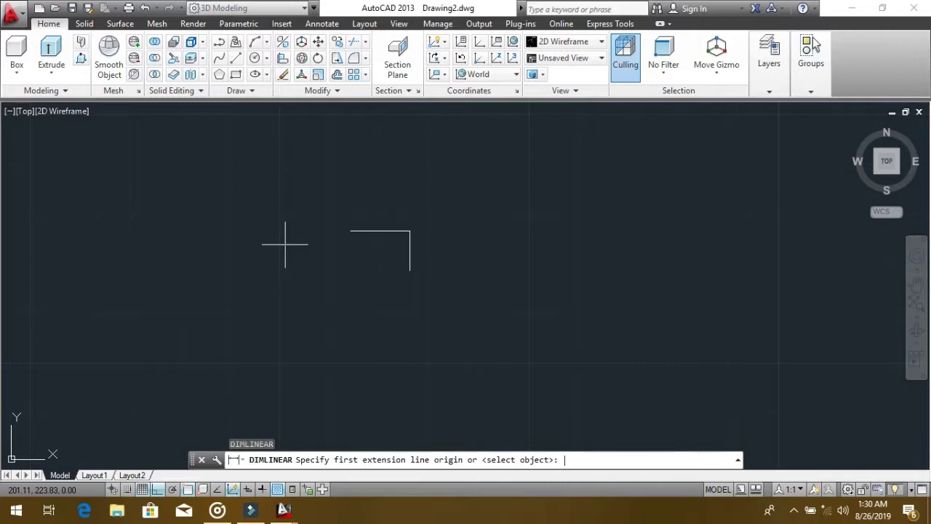
left_click(350, 229)
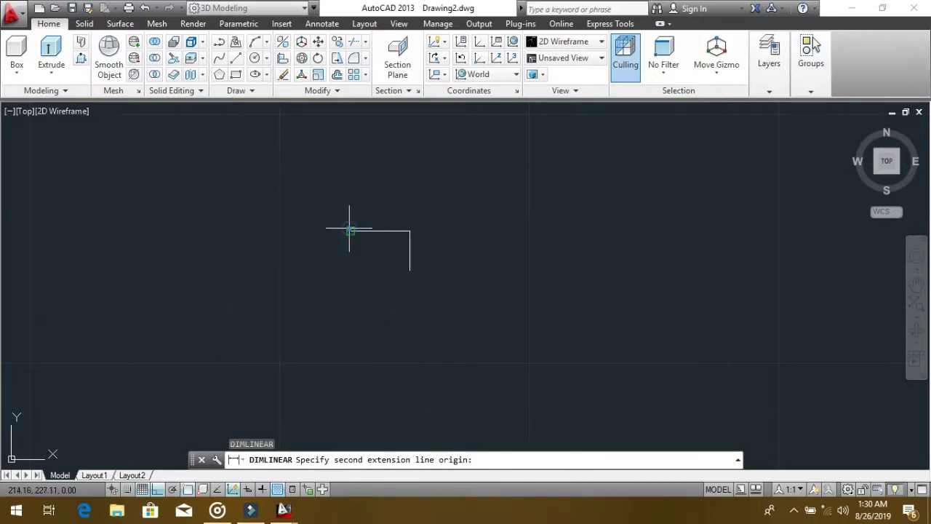
left_click(410, 230)
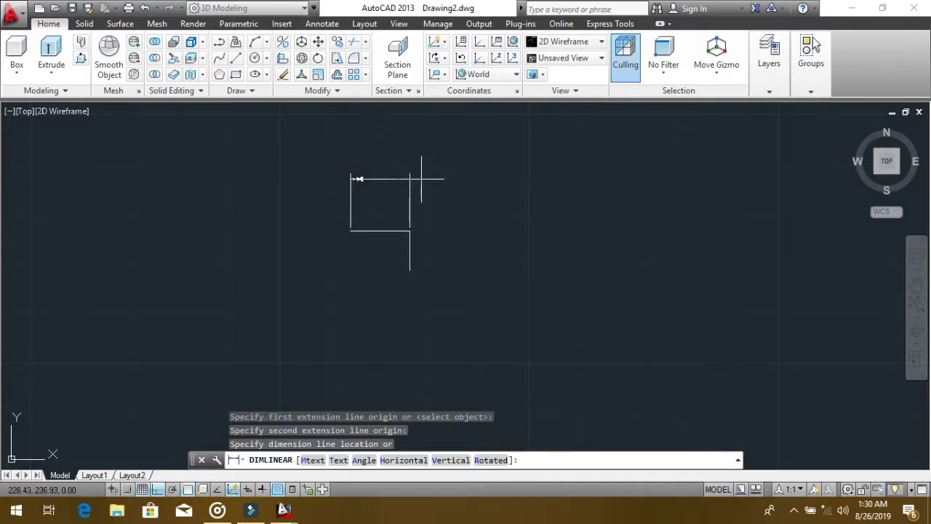
left_click(420, 180)
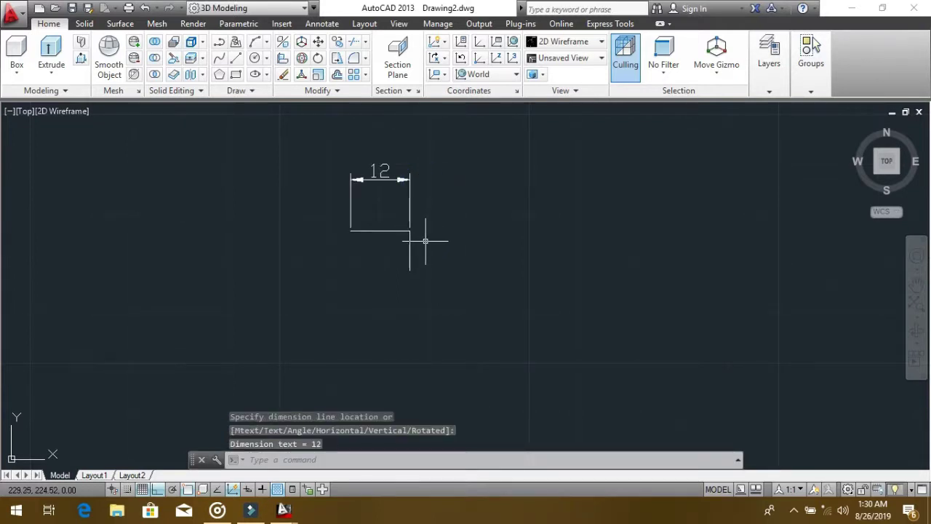
Add a linear dimension to the connected vertical line, placing the dimension line to its right
key("Return")
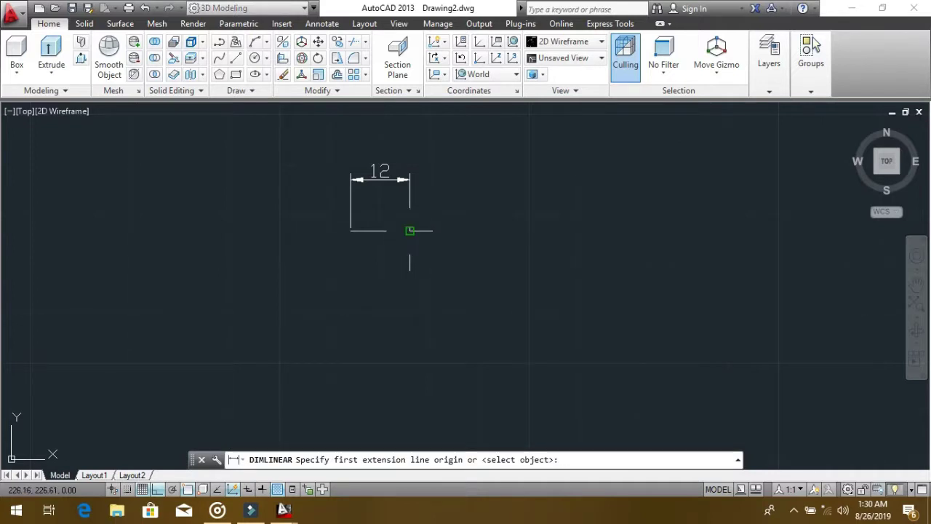
left_click(409, 229)
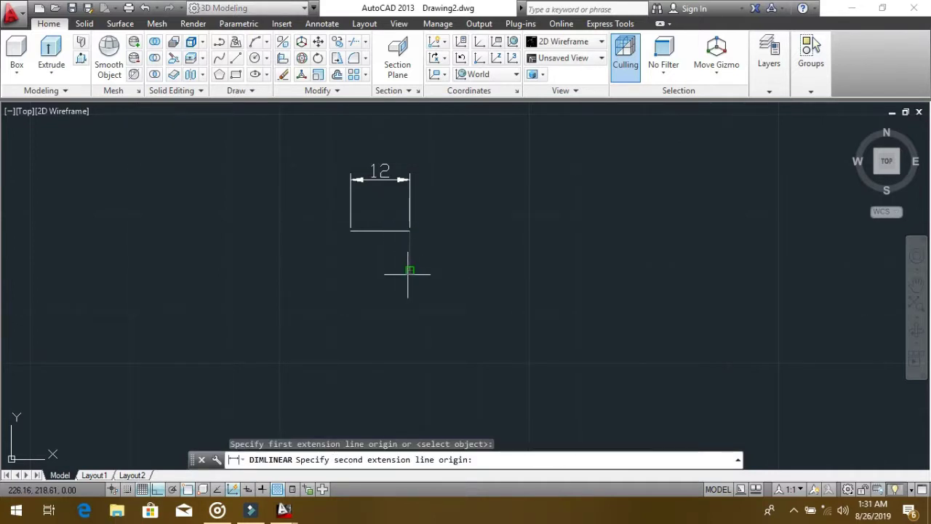
left_click(409, 271)
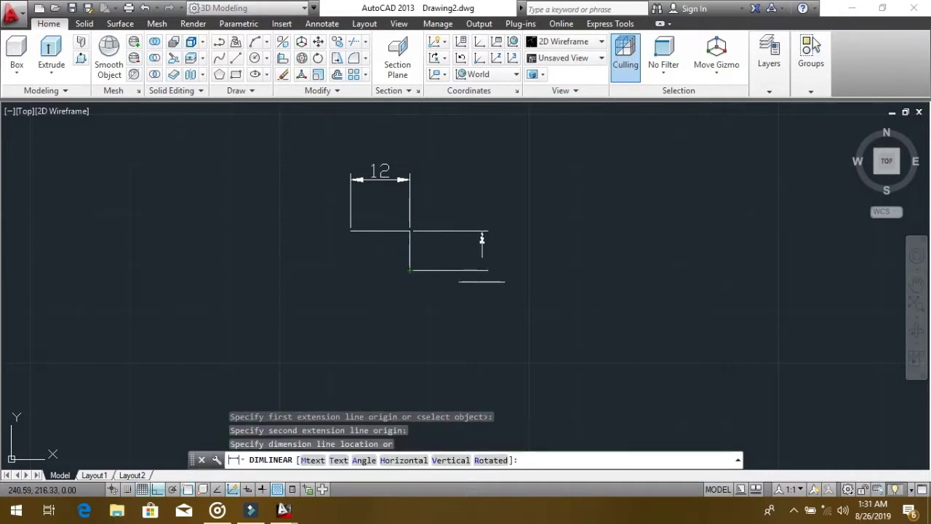
left_click(463, 269)
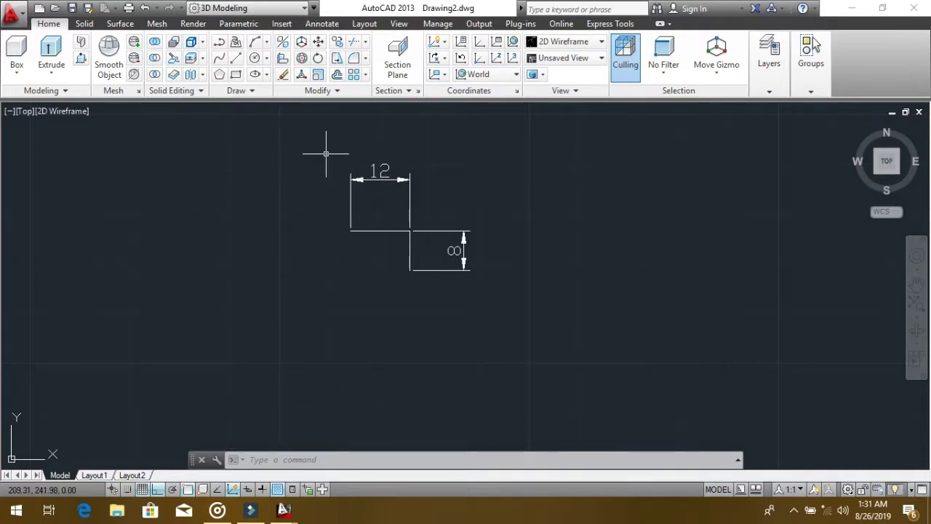
Left of the dimensioned lines, draw a horizontal line 10 units to the right and a connected vertical line 10 units downward
scroll(325, 154, "up", 2)
type("1")
key("Return")
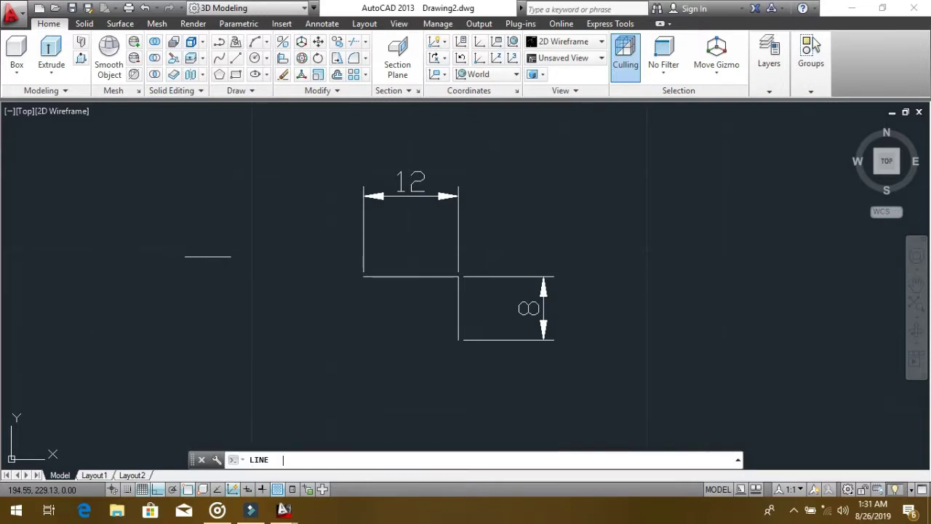
left_click(133, 245)
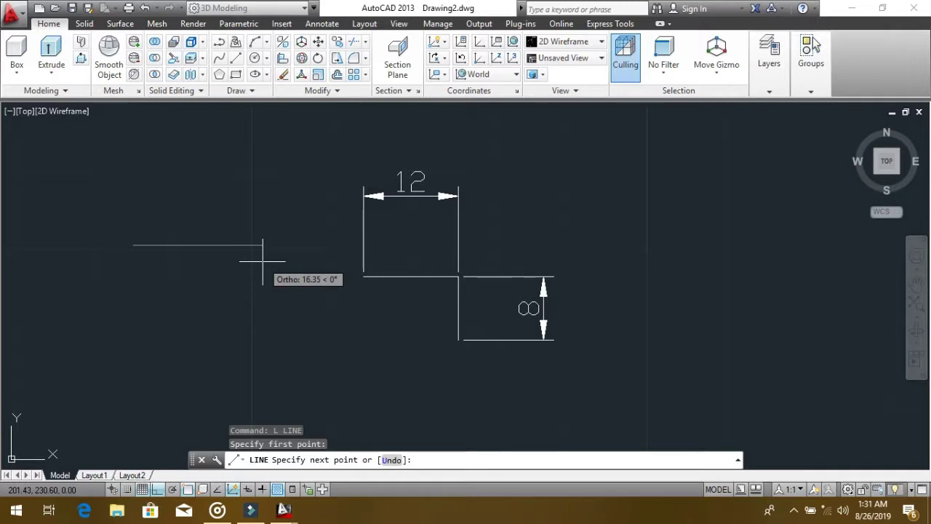
type("10")
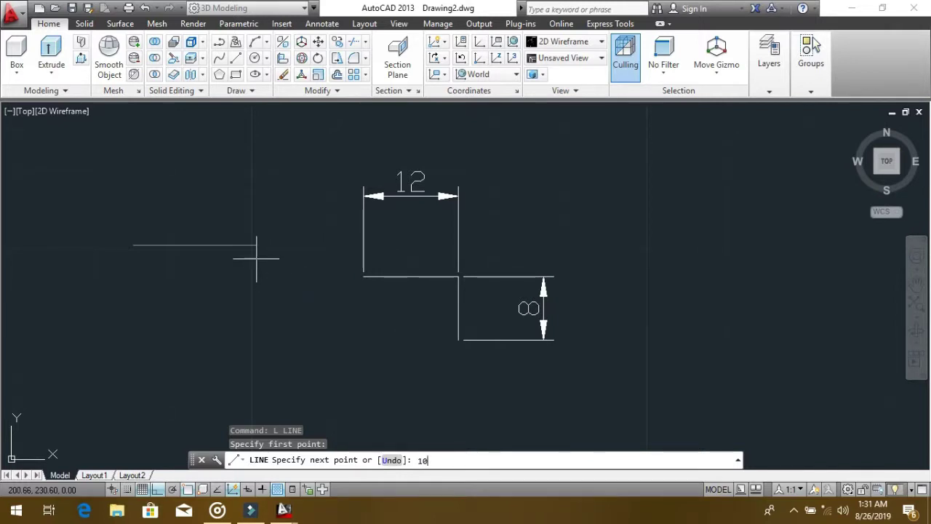
key("Return")
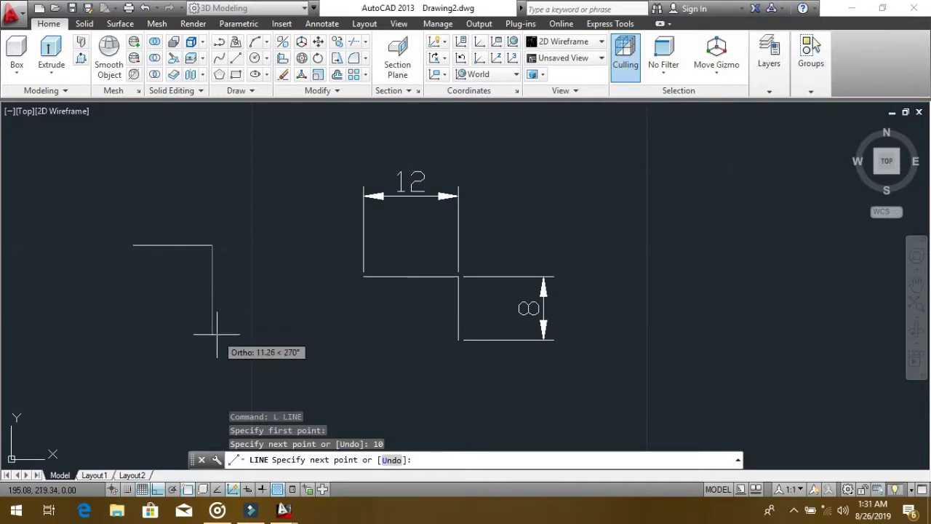
type("1")
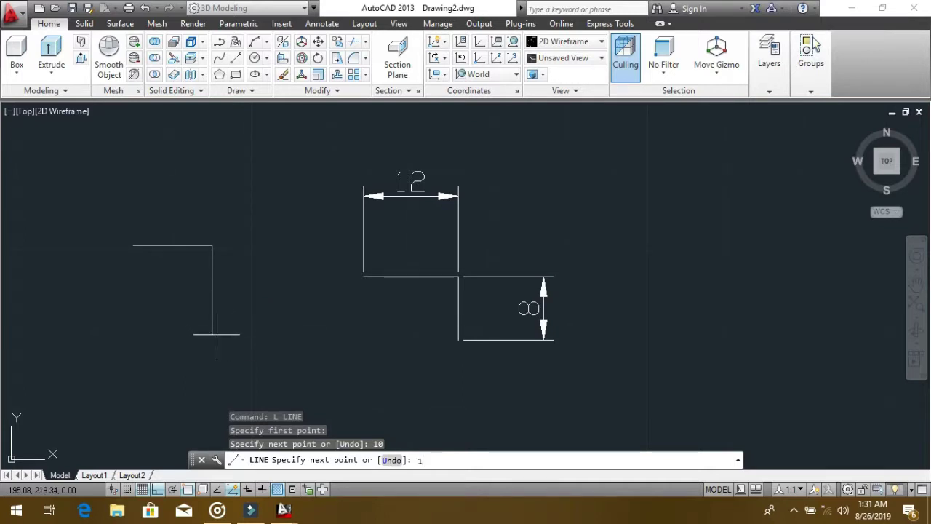
type("0")
key("Return")
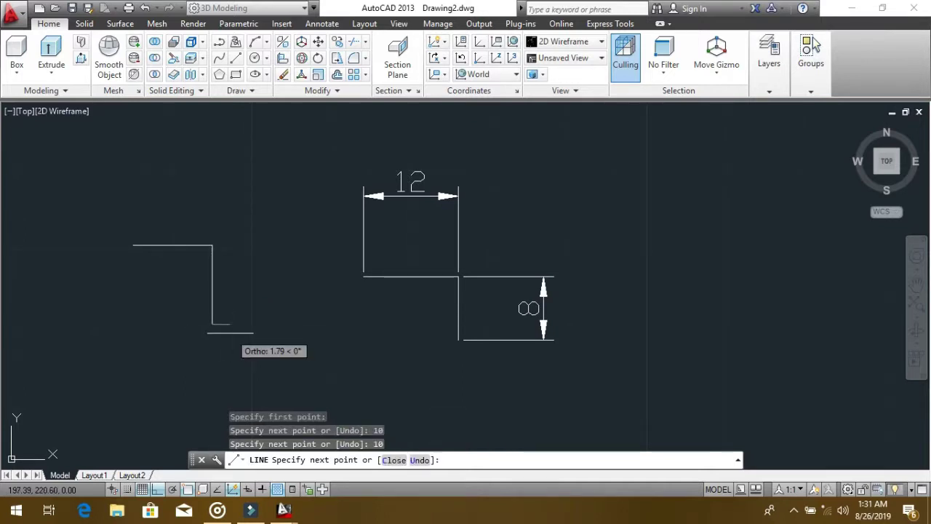
key("Escape")
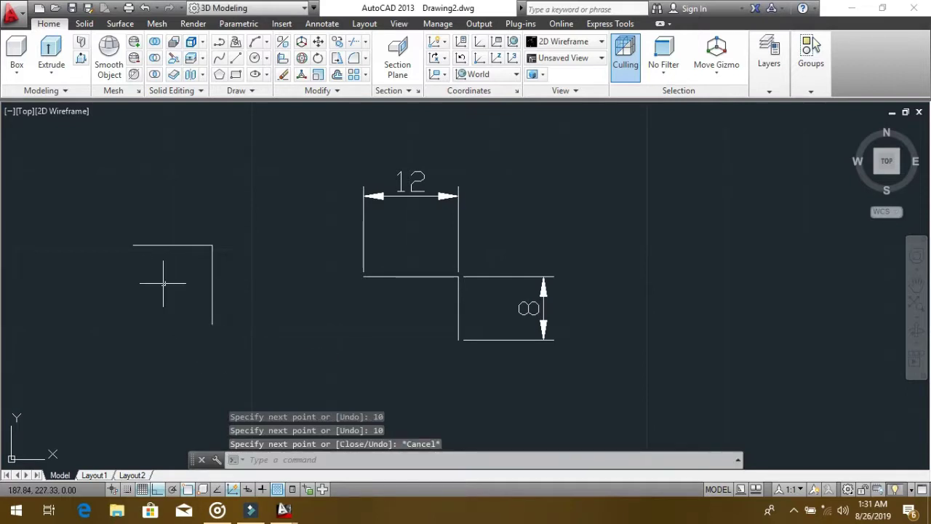
Add a linear dimension above the horizontal line of the new left-hand pair
scroll(101, 254, "up", 2)
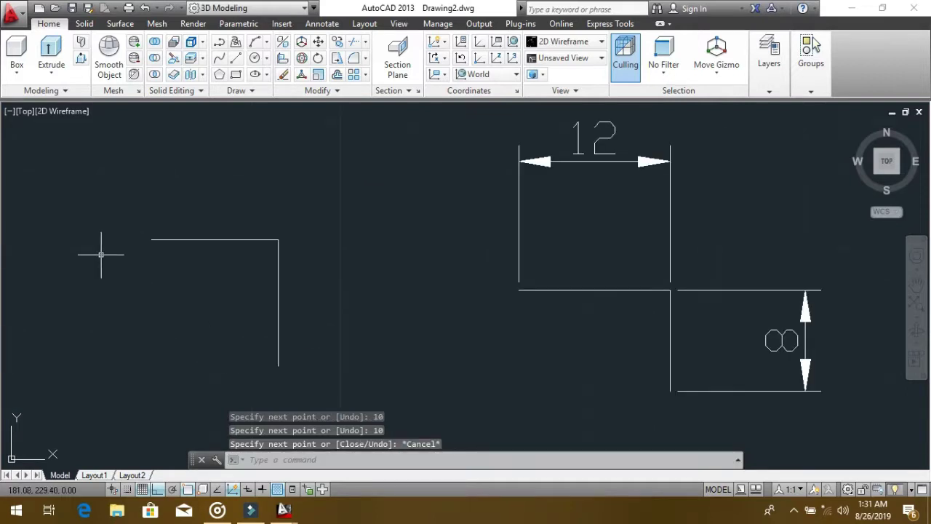
type("dli")
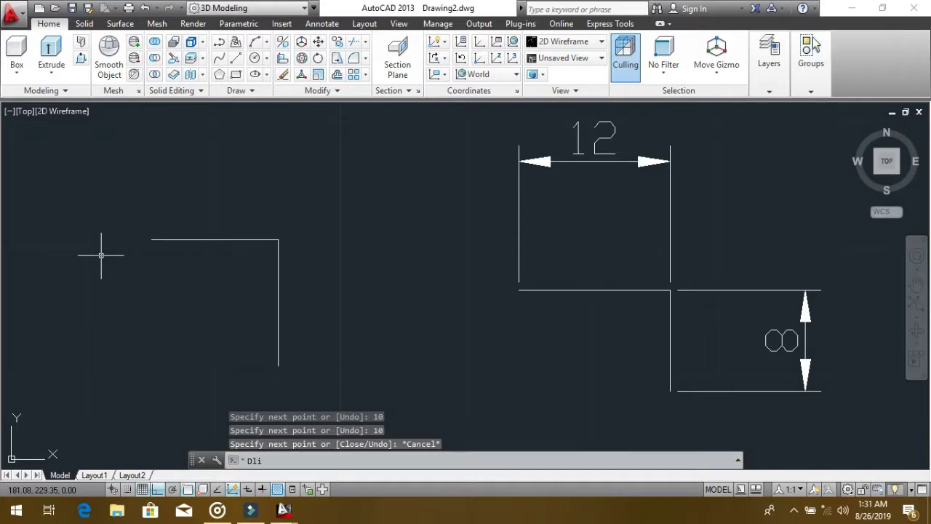
key("Return")
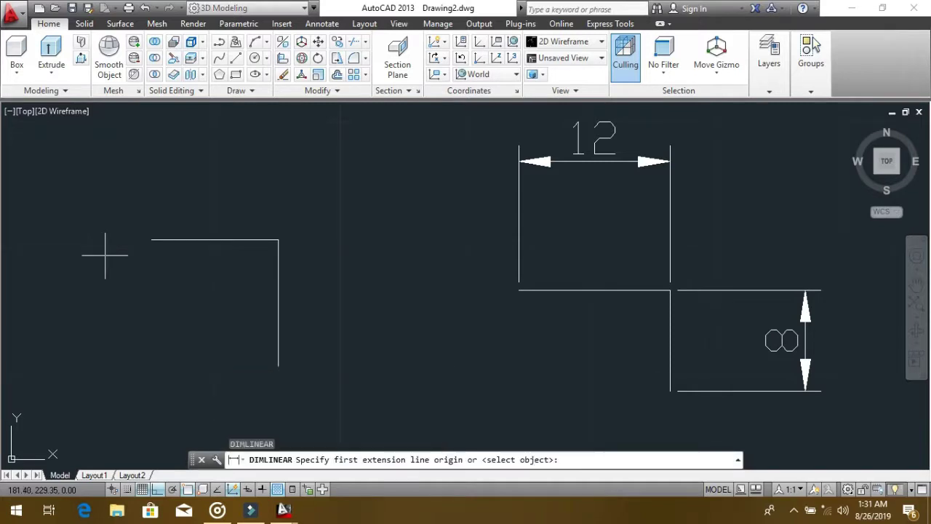
left_click(151, 239)
left_click(278, 239)
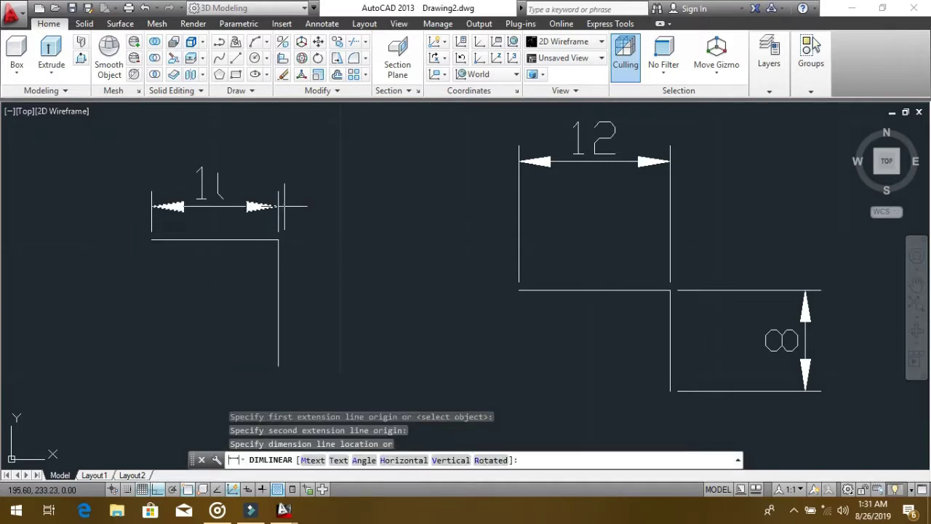
left_click(294, 177)
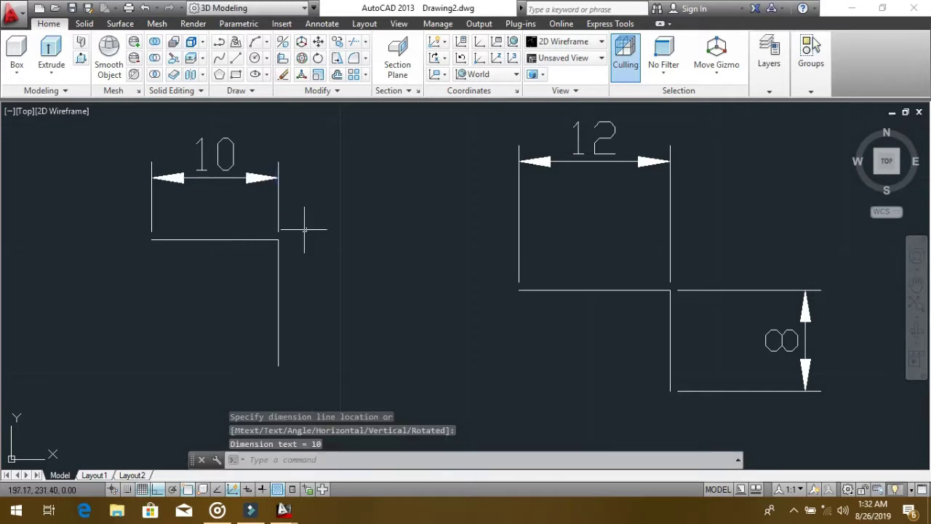
Add a linear dimension to the right of the vertical line in the left-hand pair
key("Return")
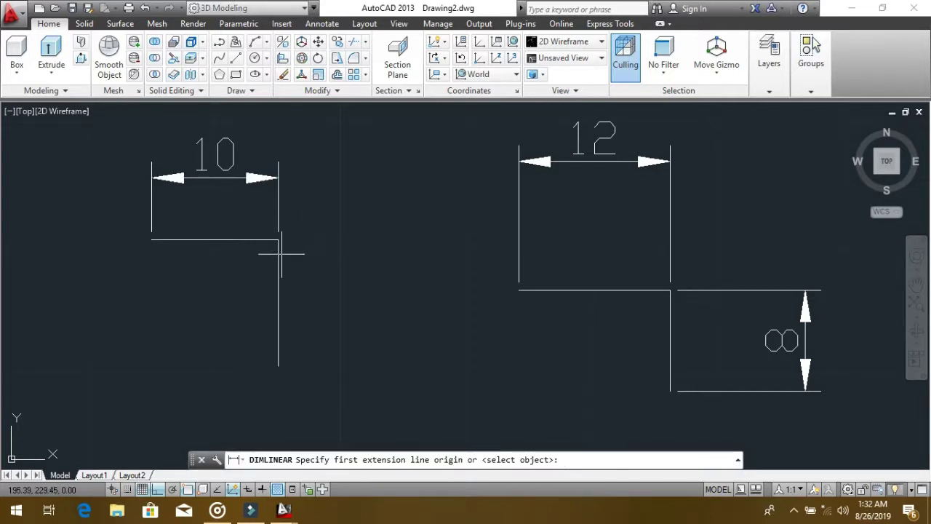
left_click(277, 239)
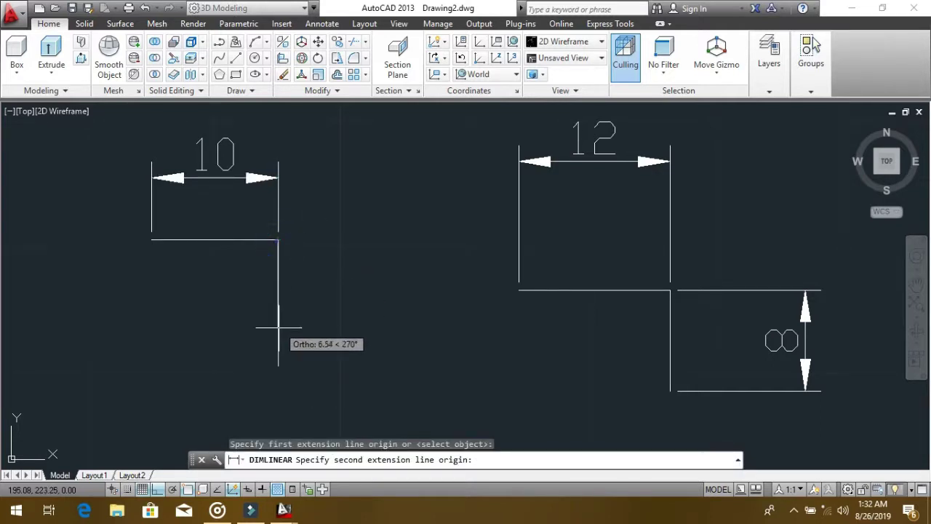
left_click(278, 366)
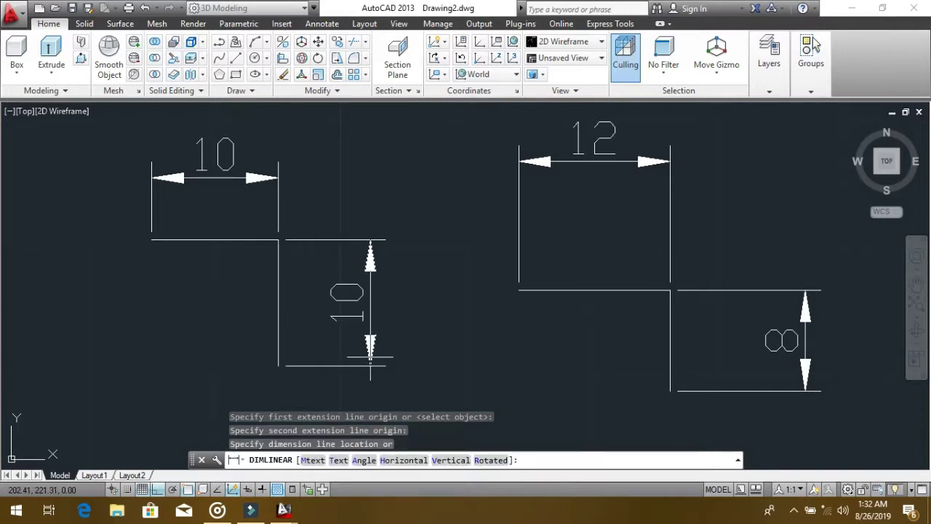
left_click(371, 356)
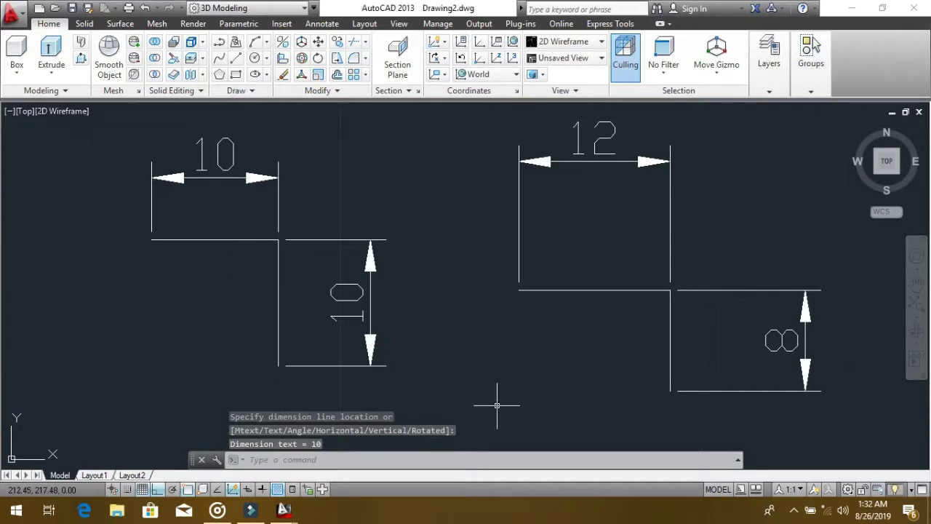
scroll(451, 302, "down", 4)
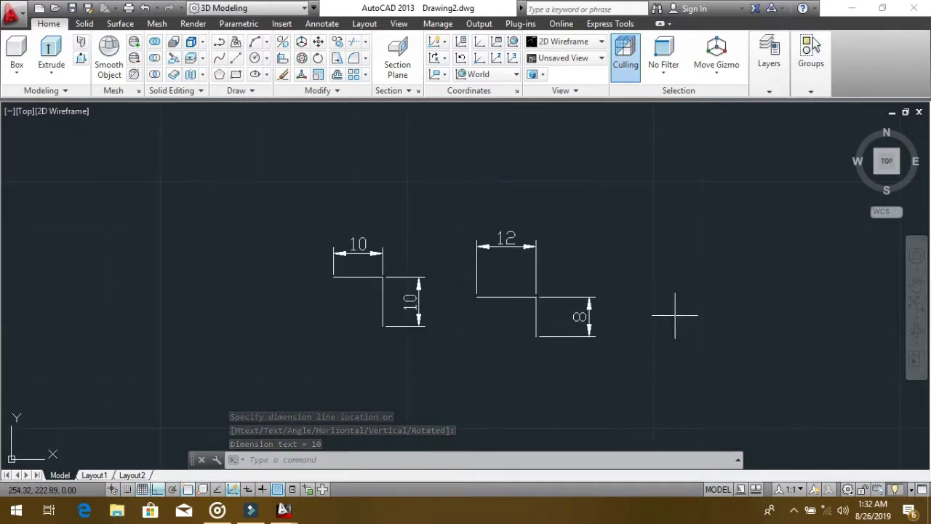
scroll(671, 315, "down", 6)
scroll(619, 305, "up", 4)
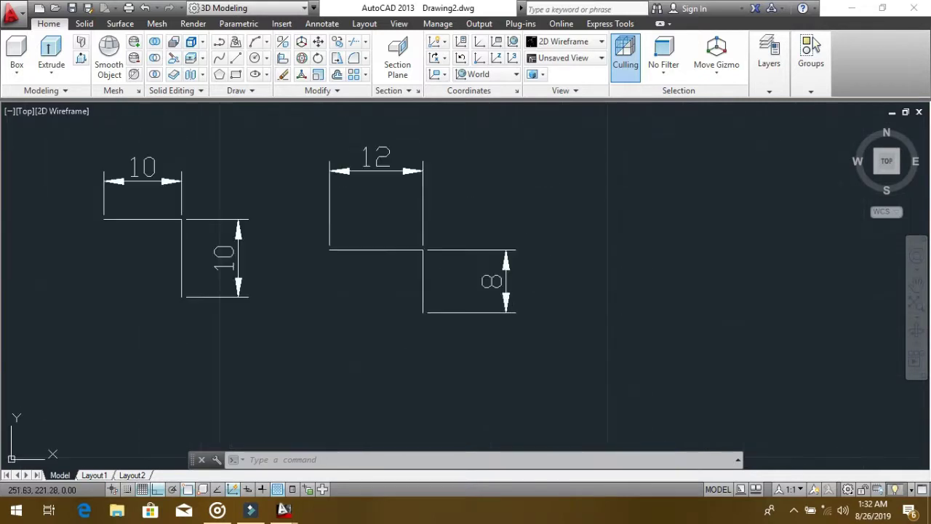
scroll(622, 291, "down", 2)
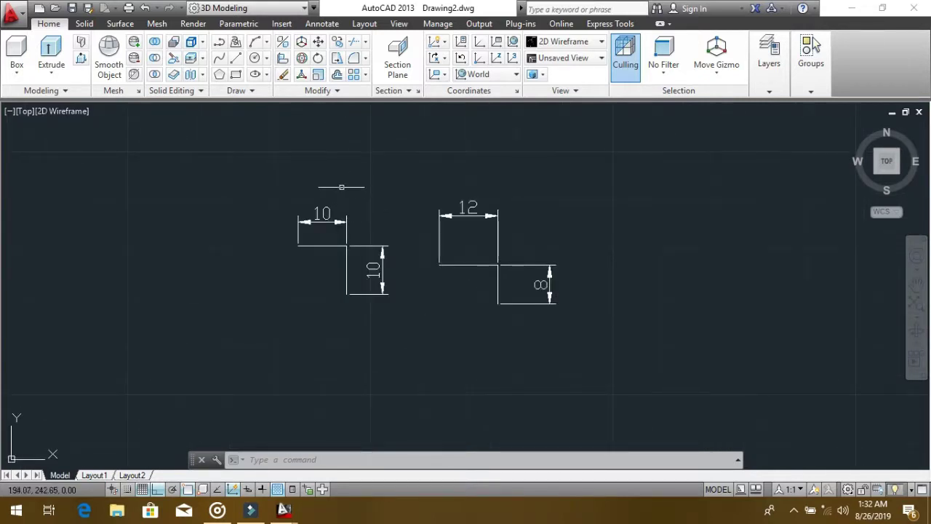
scroll(340, 185, "up", 2)
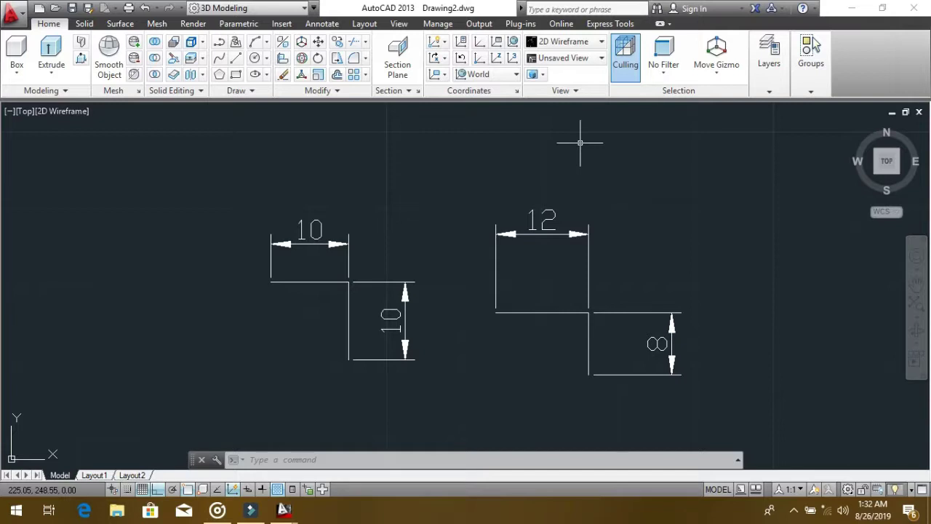
Open the layer properties and create a new layer named dimensi
type("laye")
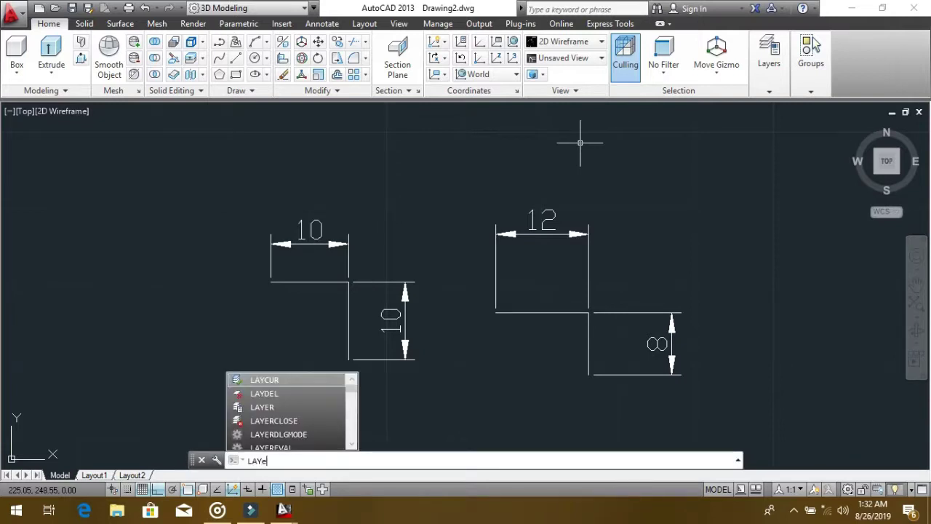
key("Return")
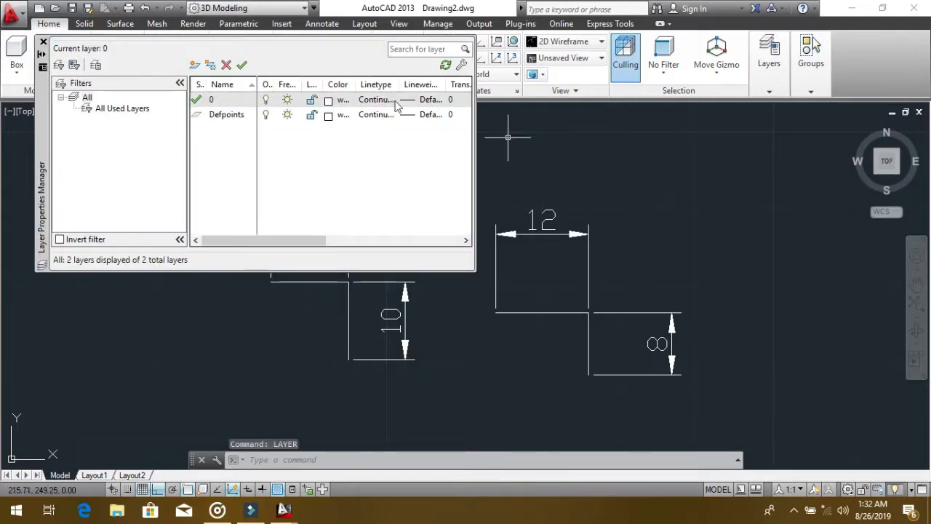
left_click(196, 66)
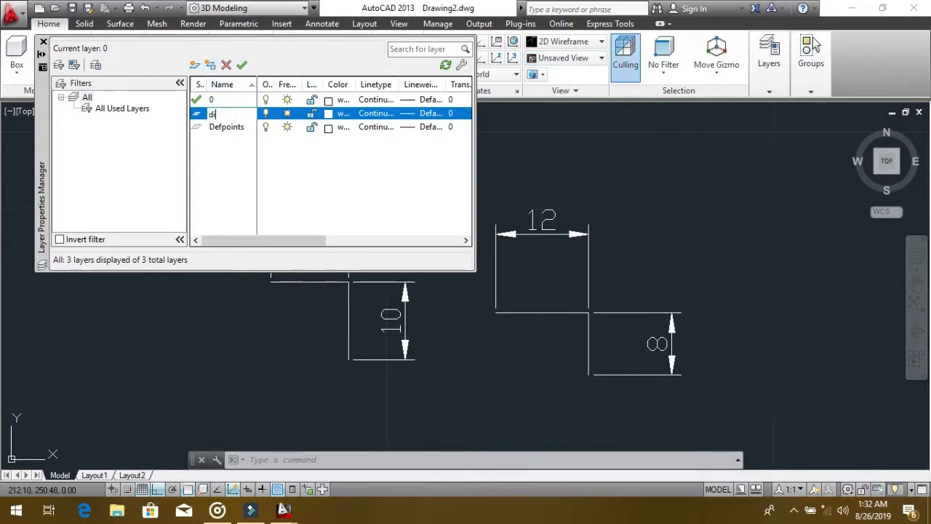
type("dimensi")
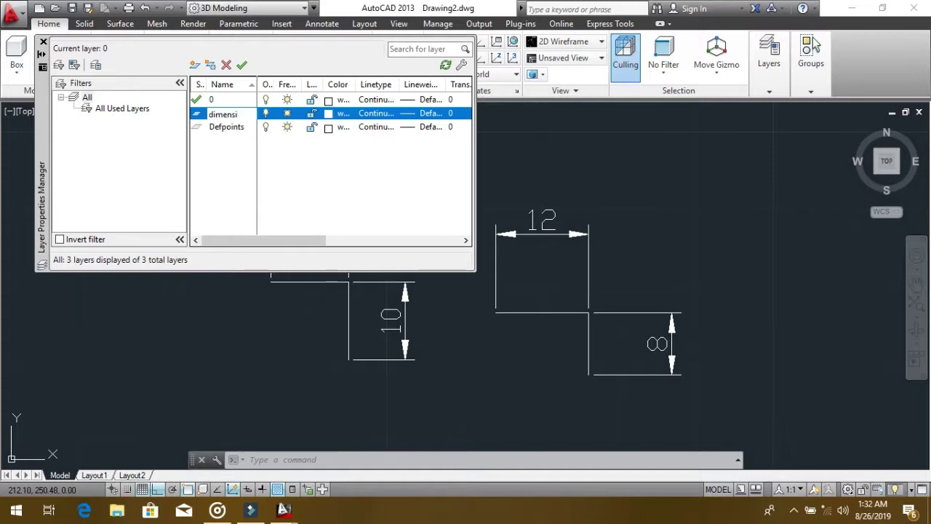
key("Return")
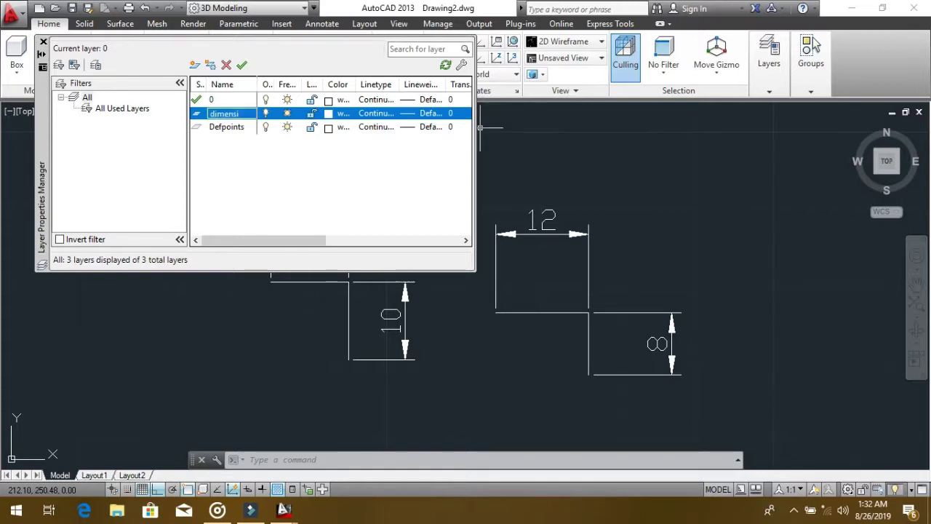
Set the dimensi layer's color to index color 38
left_click(327, 119)
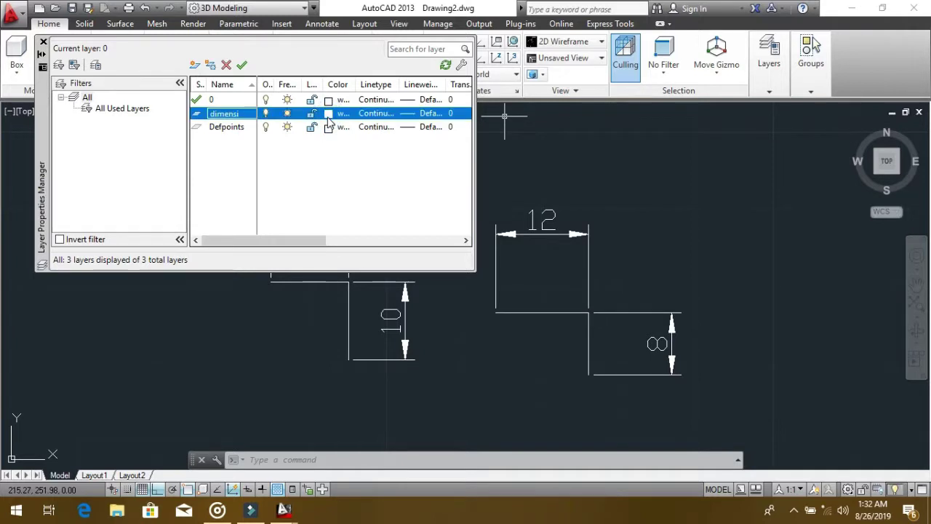
left_click(328, 115)
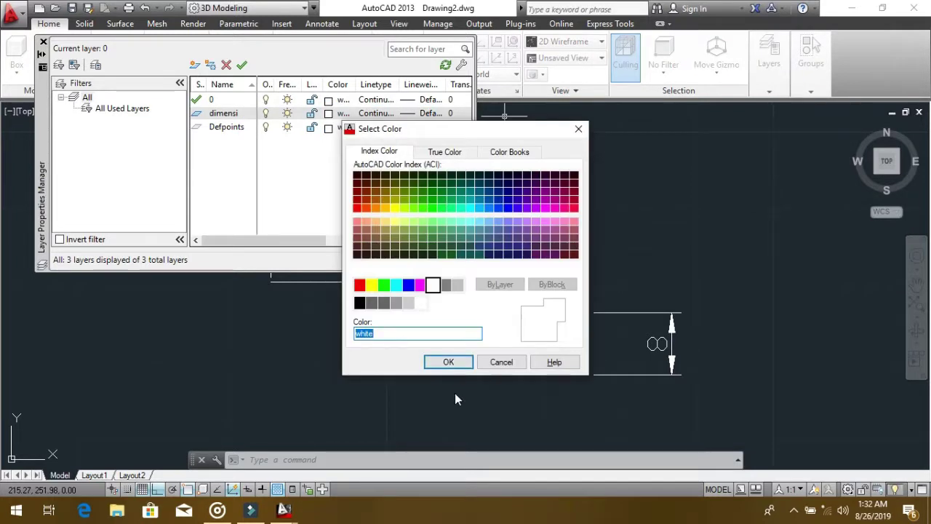
left_click(357, 182)
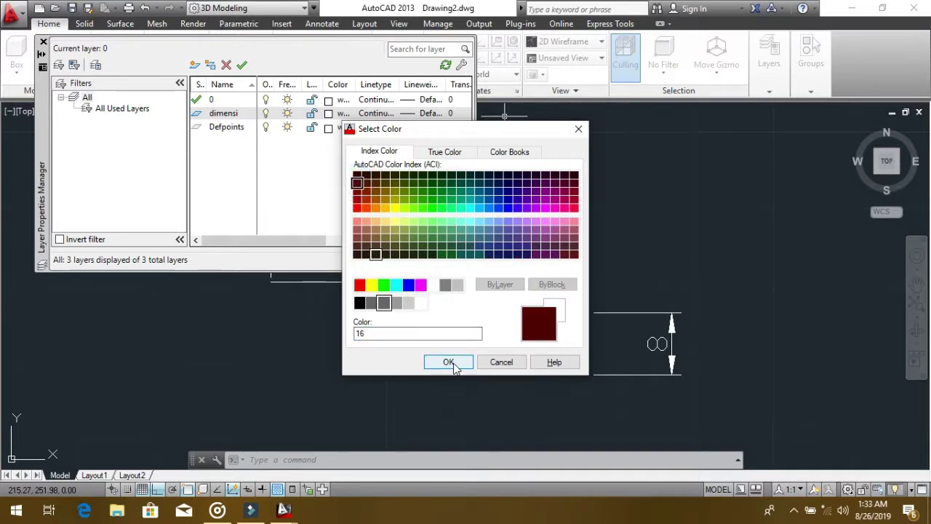
left_click(376, 175)
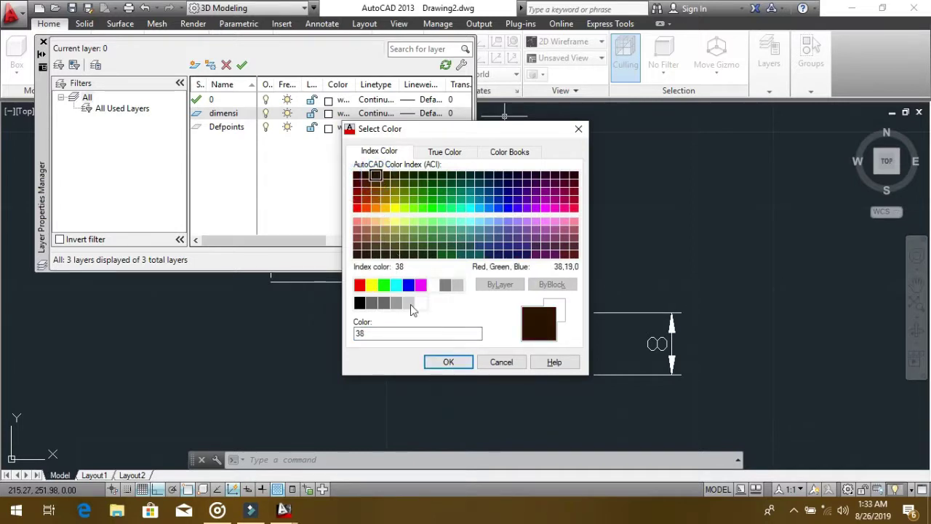
left_click(445, 362)
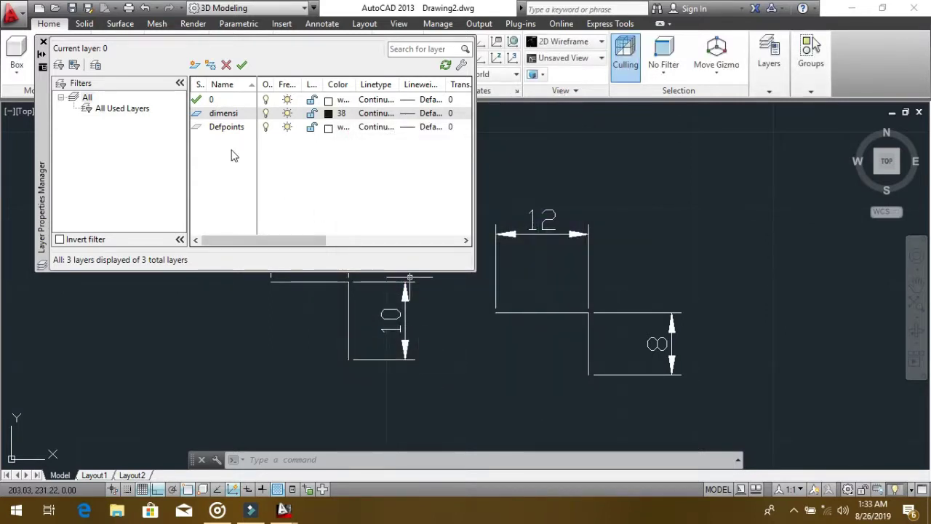
Create another new layer named line draw
left_click(195, 65)
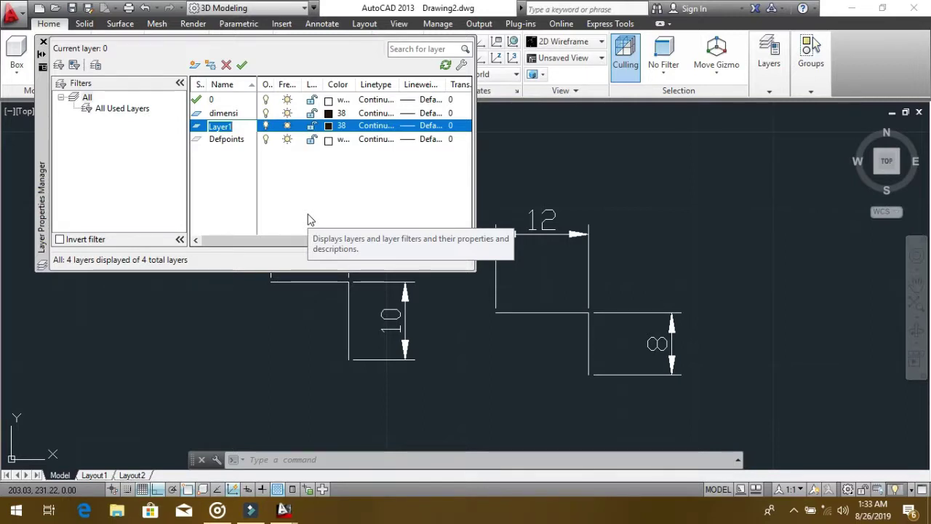
key("BackSpace")
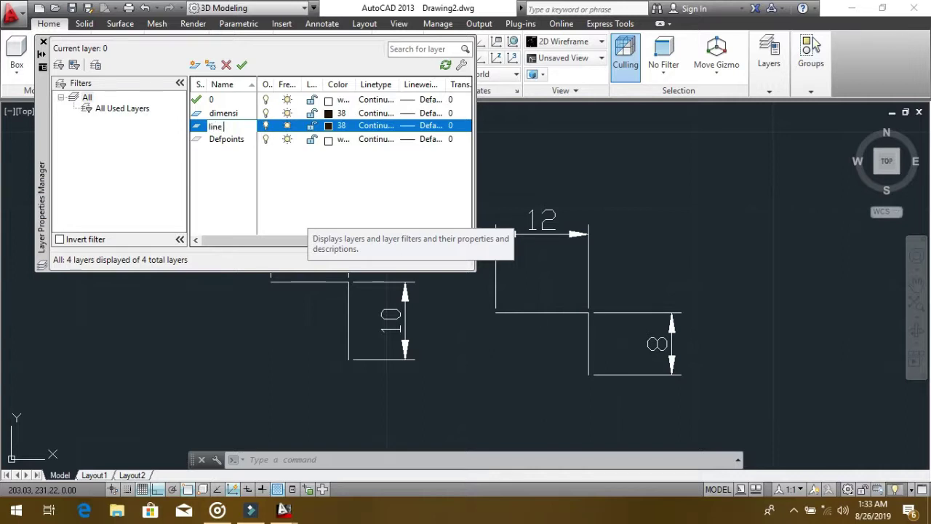
key("Return")
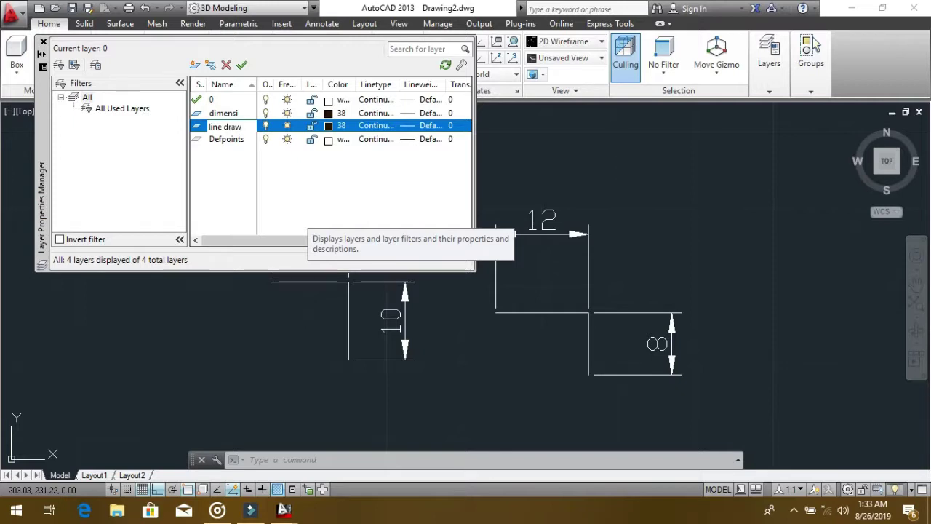
key("Return")
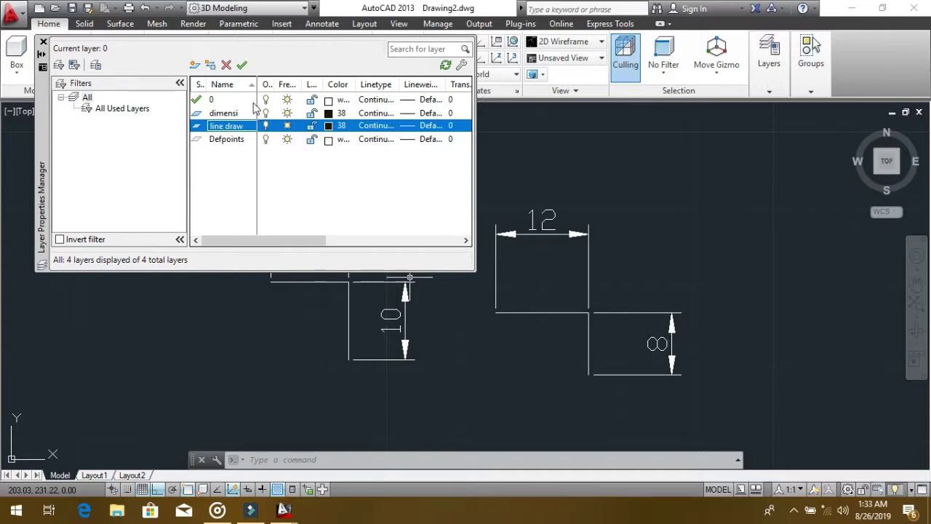
Set the line draw layer's color to index color 170, make it the current layer and close the layer properties
left_click(328, 126)
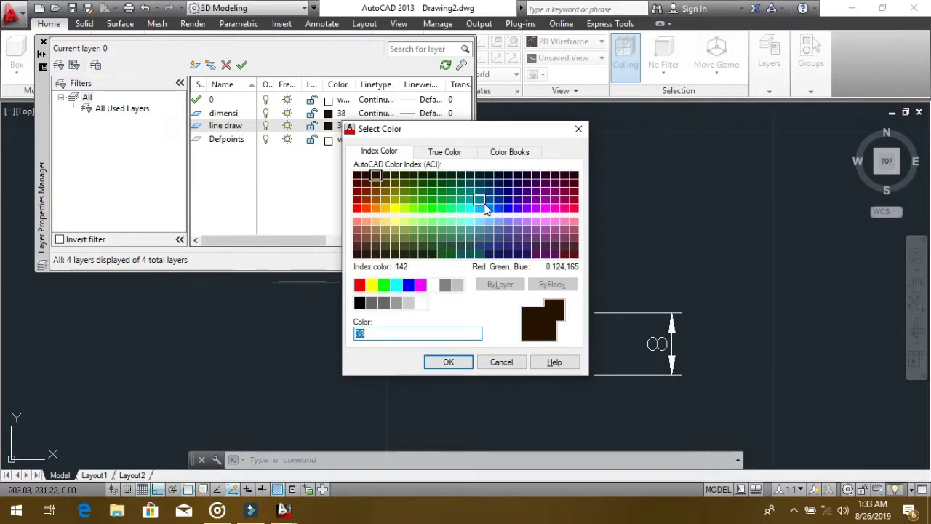
left_click(507, 208)
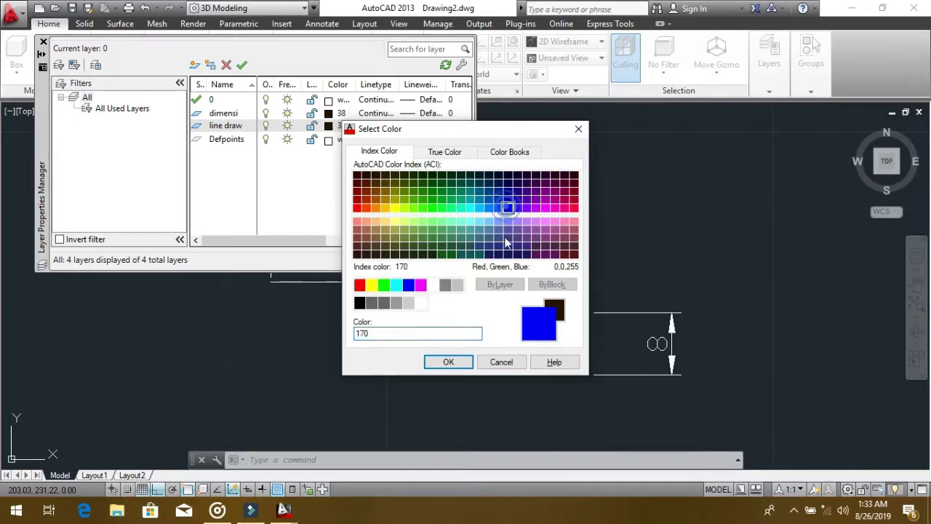
left_click(448, 362)
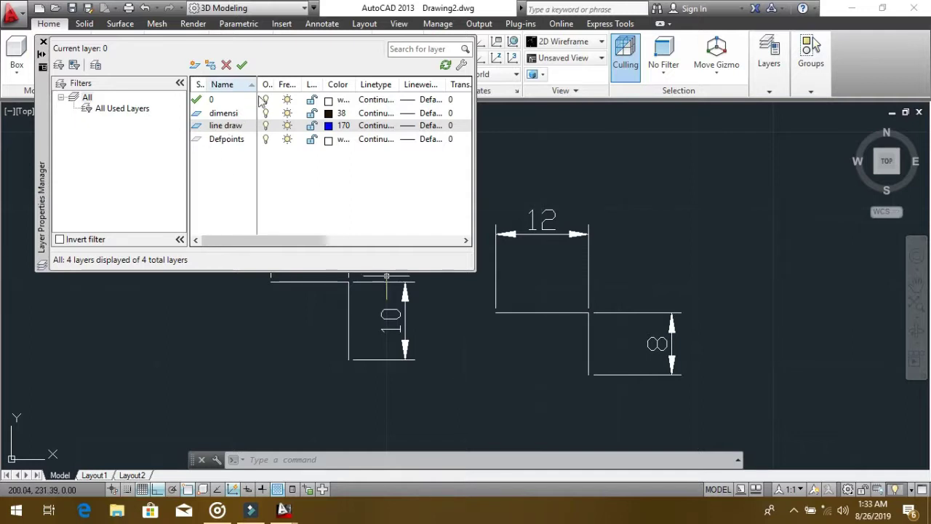
left_click(243, 66)
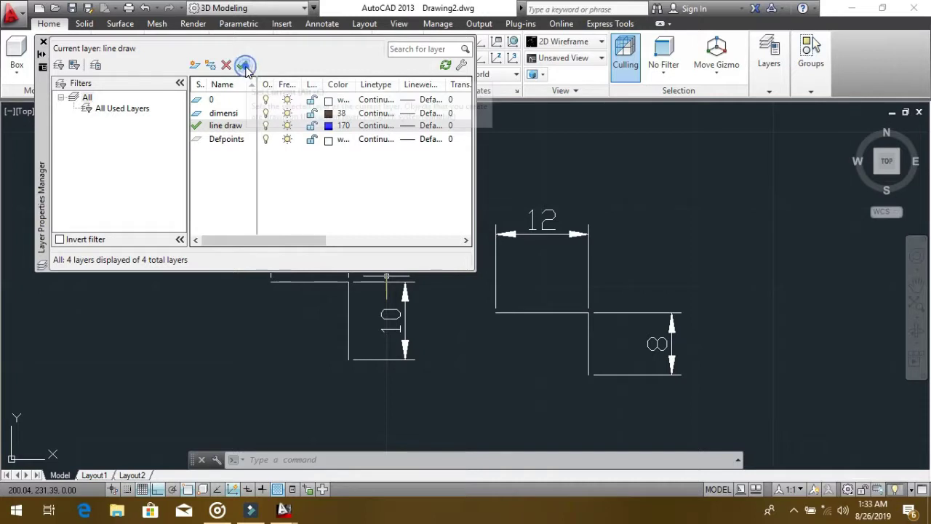
left_click(43, 42)
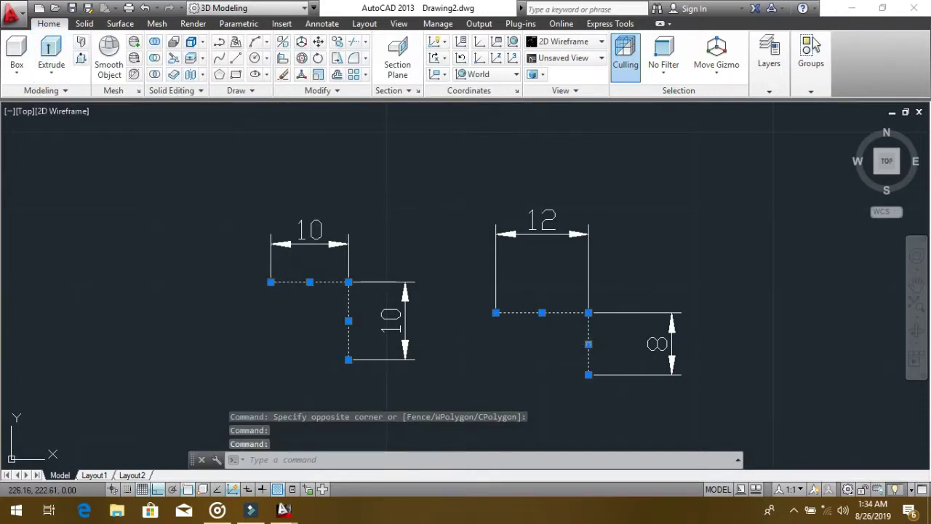
Assign the four selected drawn lines of both pairs to the line draw layer and clear the selection
left_click(587, 346)
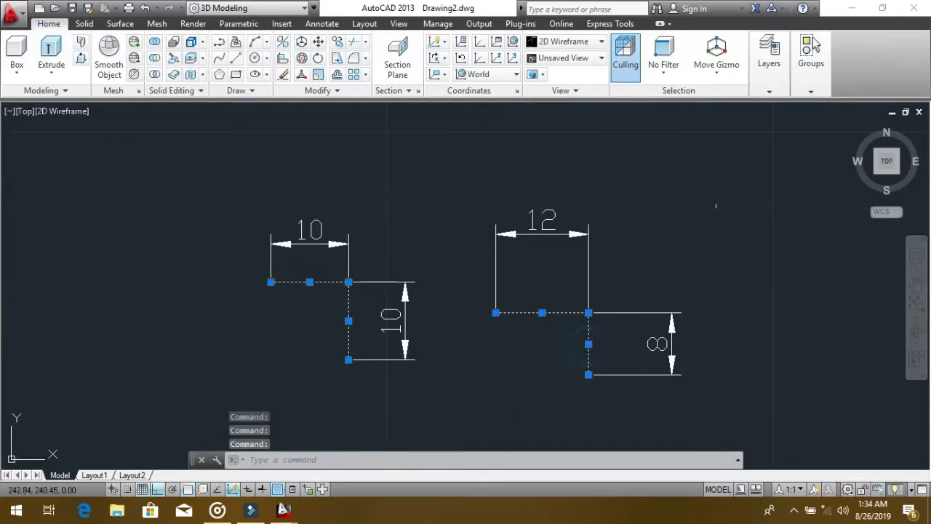
left_click(770, 93)
left_click(822, 139)
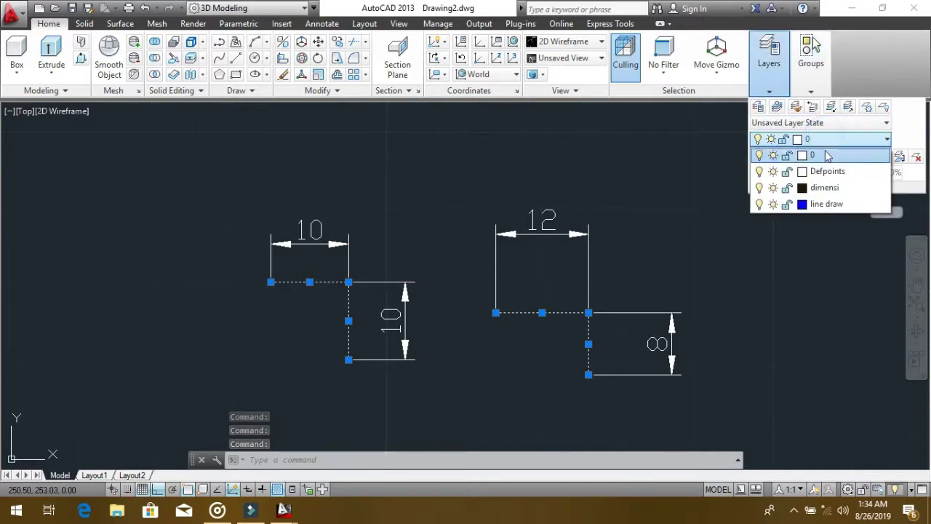
left_click(829, 204)
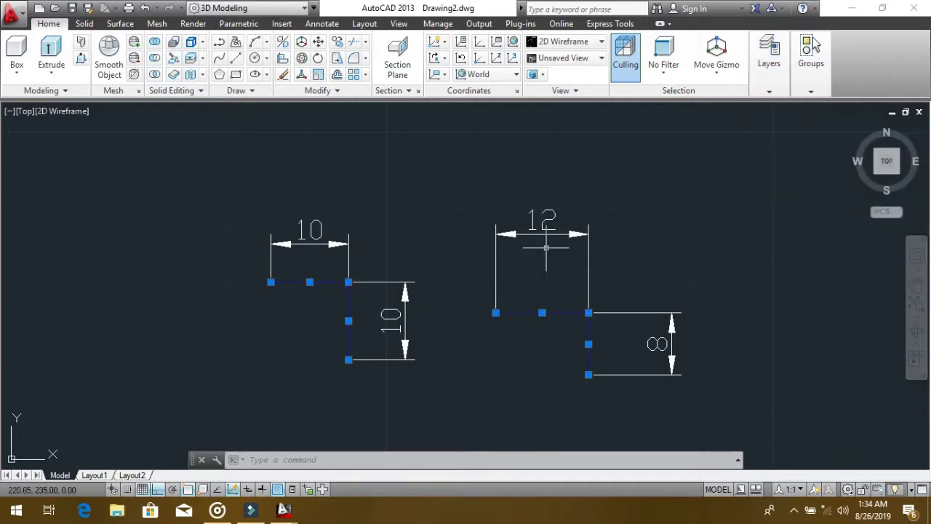
left_click(433, 258)
left_click(385, 374)
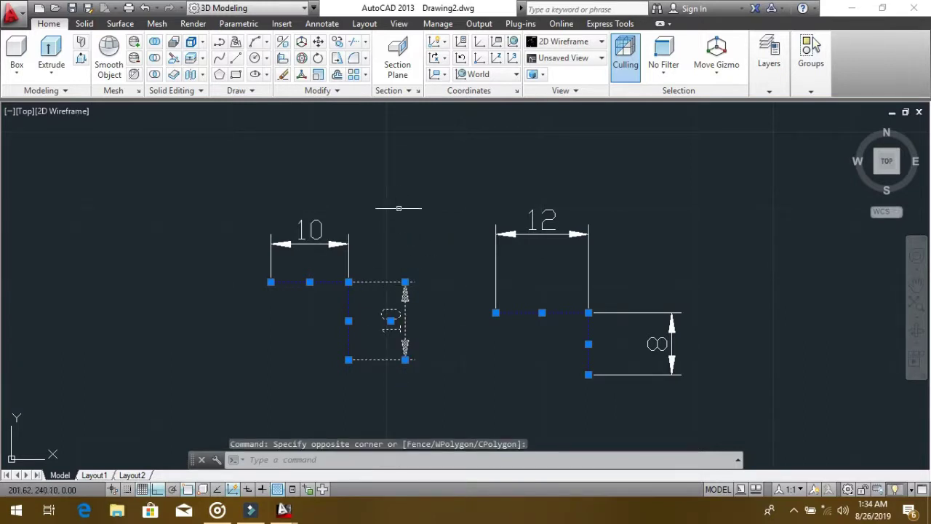
key("Escape")
Select all four linear dimensions on both line pairs and assign them to the dimensi layer
left_click(462, 267)
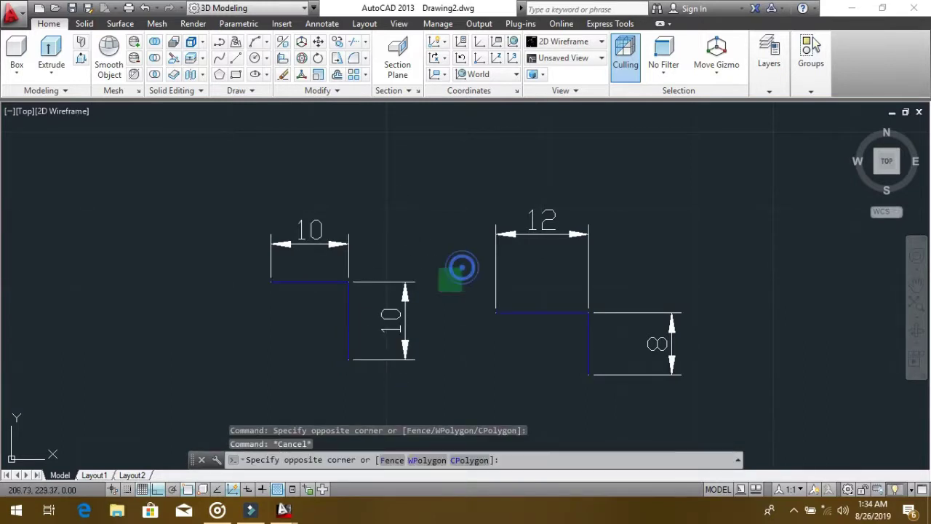
left_click(390, 376)
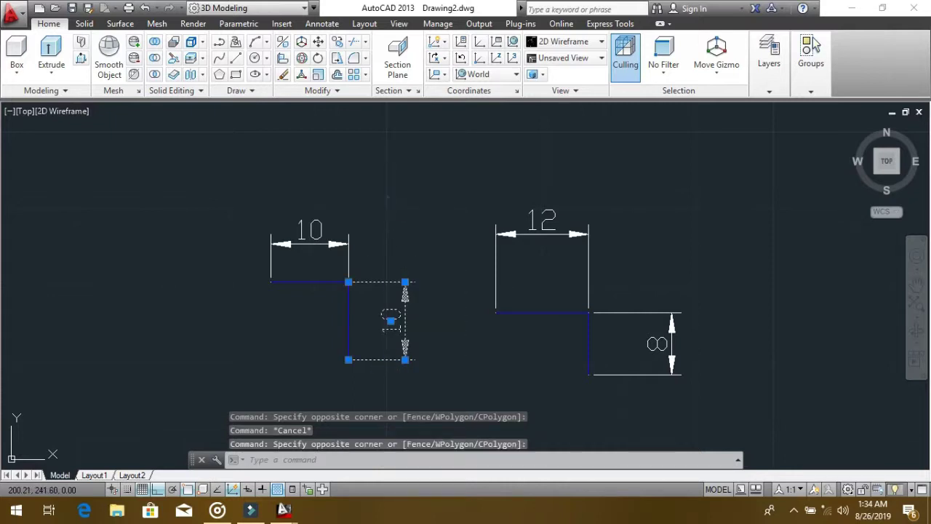
left_click(388, 196)
left_click(240, 262)
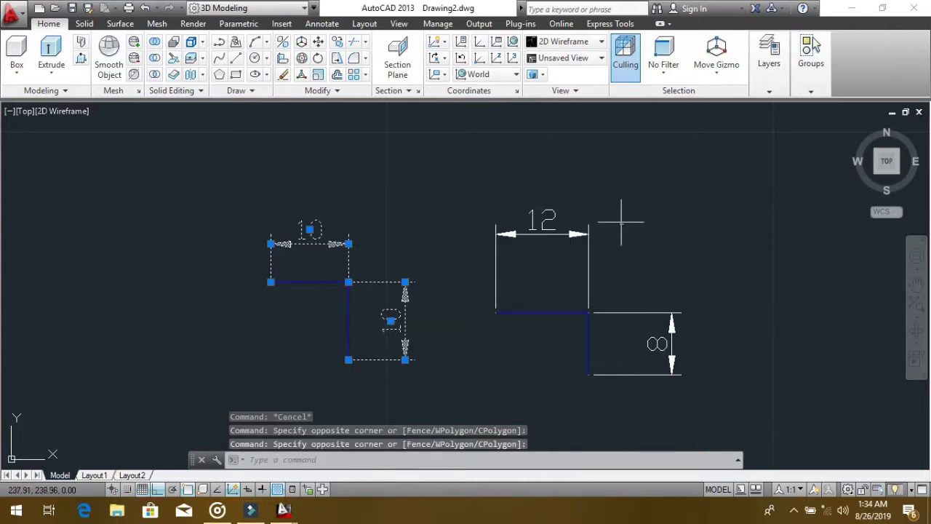
left_click(624, 176)
left_click(467, 272)
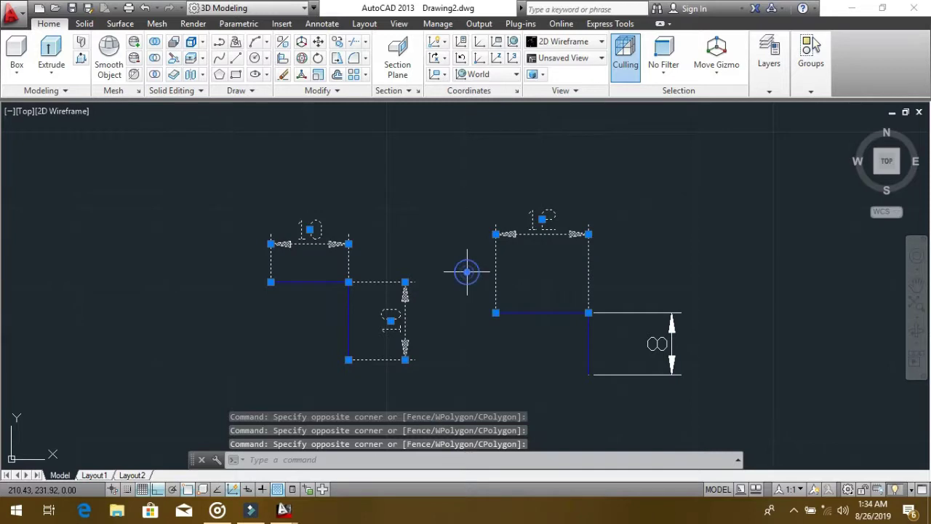
left_click(727, 271)
left_click(631, 391)
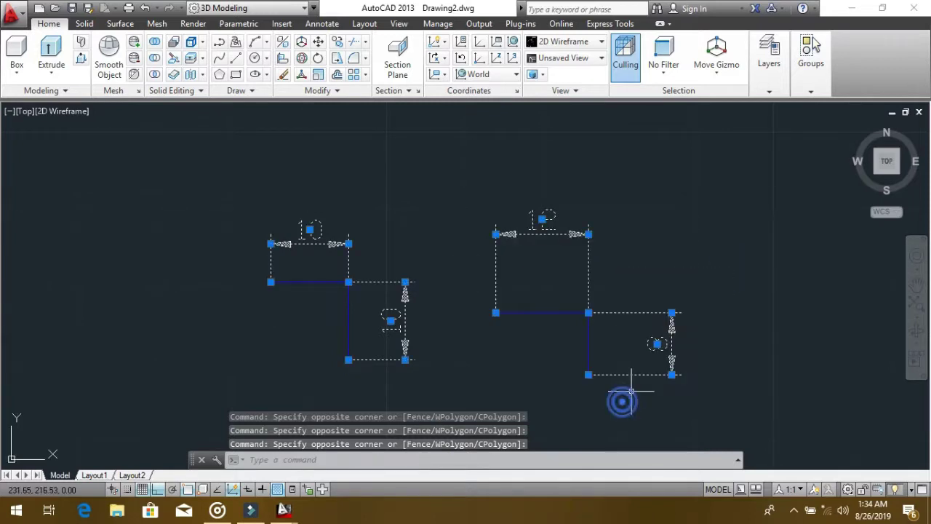
left_click(769, 91)
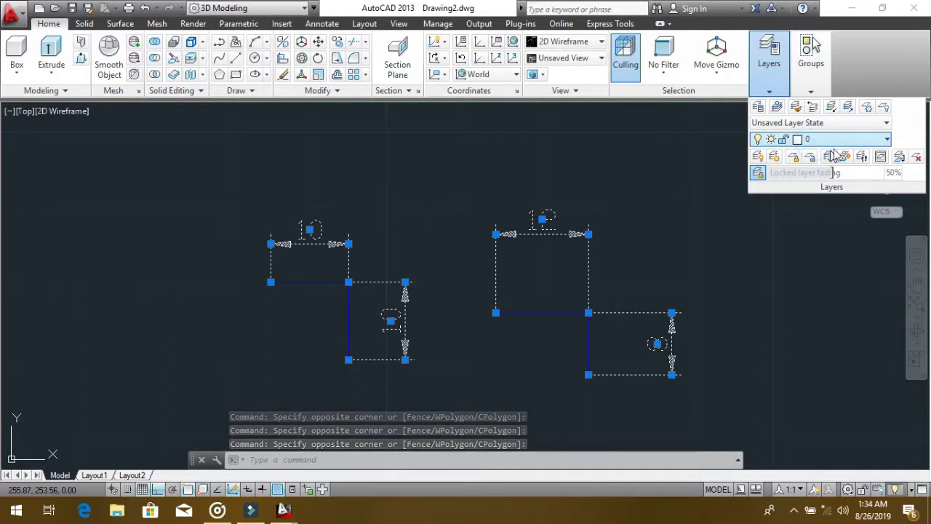
left_click(807, 139)
left_click(825, 187)
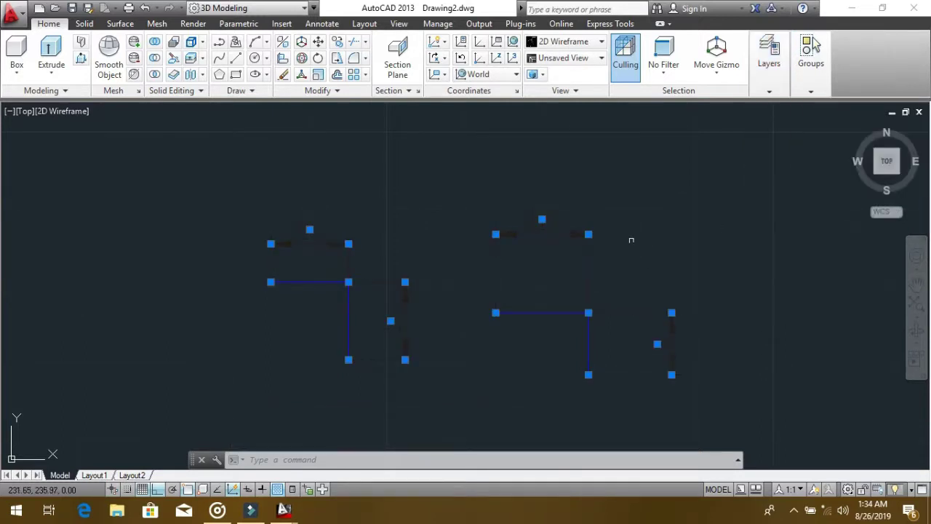
key("Escape")
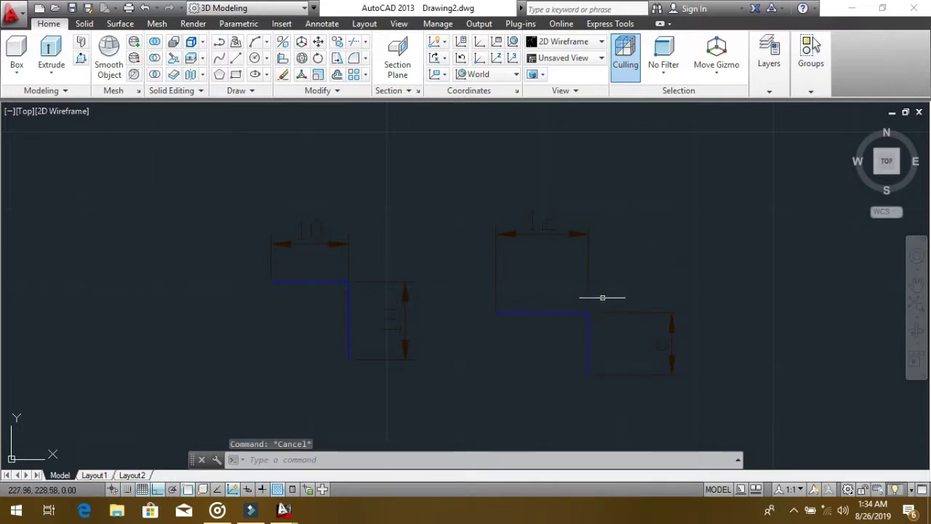
scroll(605, 294, "down", 2)
scroll(603, 306, "up", 4)
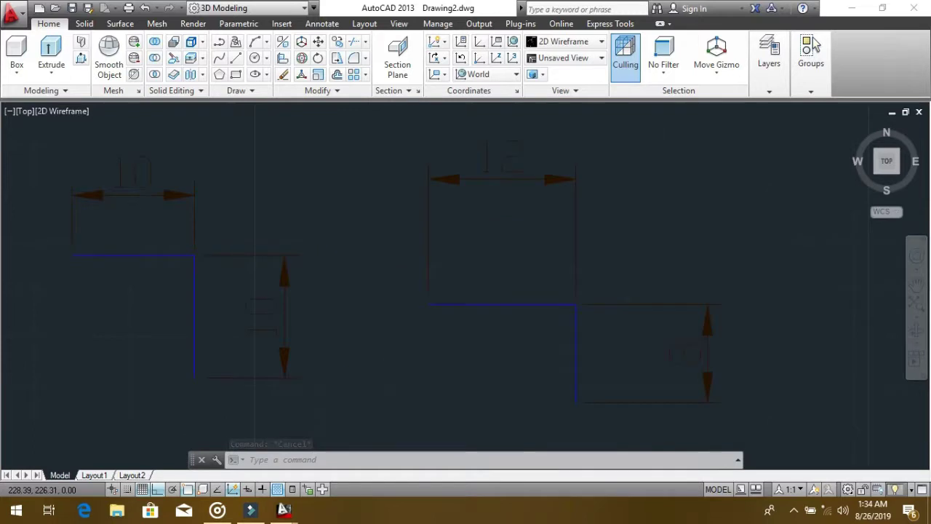
scroll(604, 307, "down", 2)
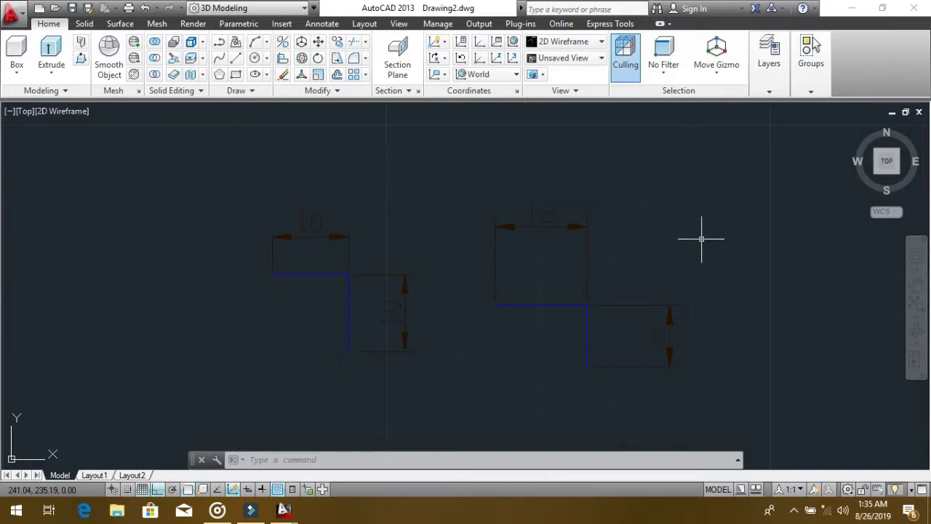
key("Escape")
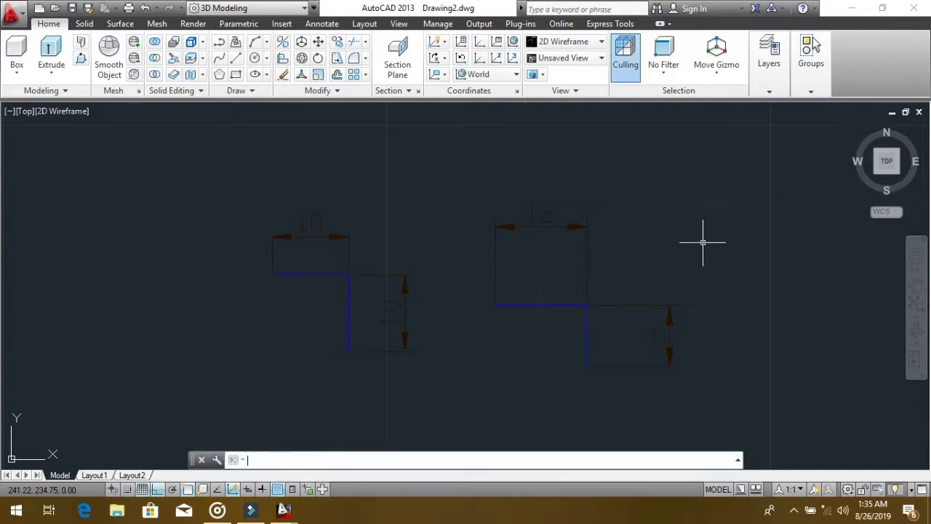